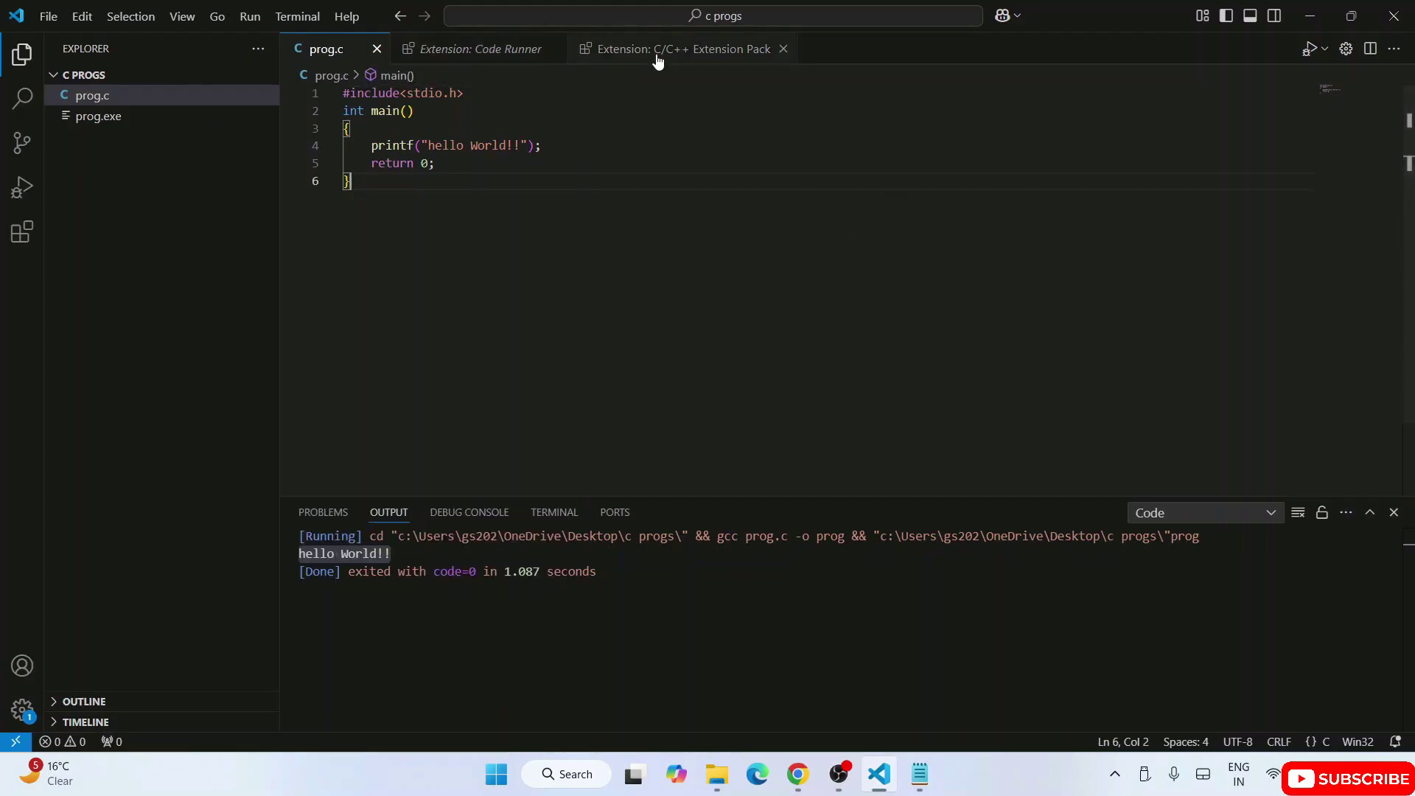
Step: Glance over the C/C++ Extension Pack and Code Runner tabs, then create userinput.c in c progs
{"action": "left_click", "coordinate": [663, 48]}
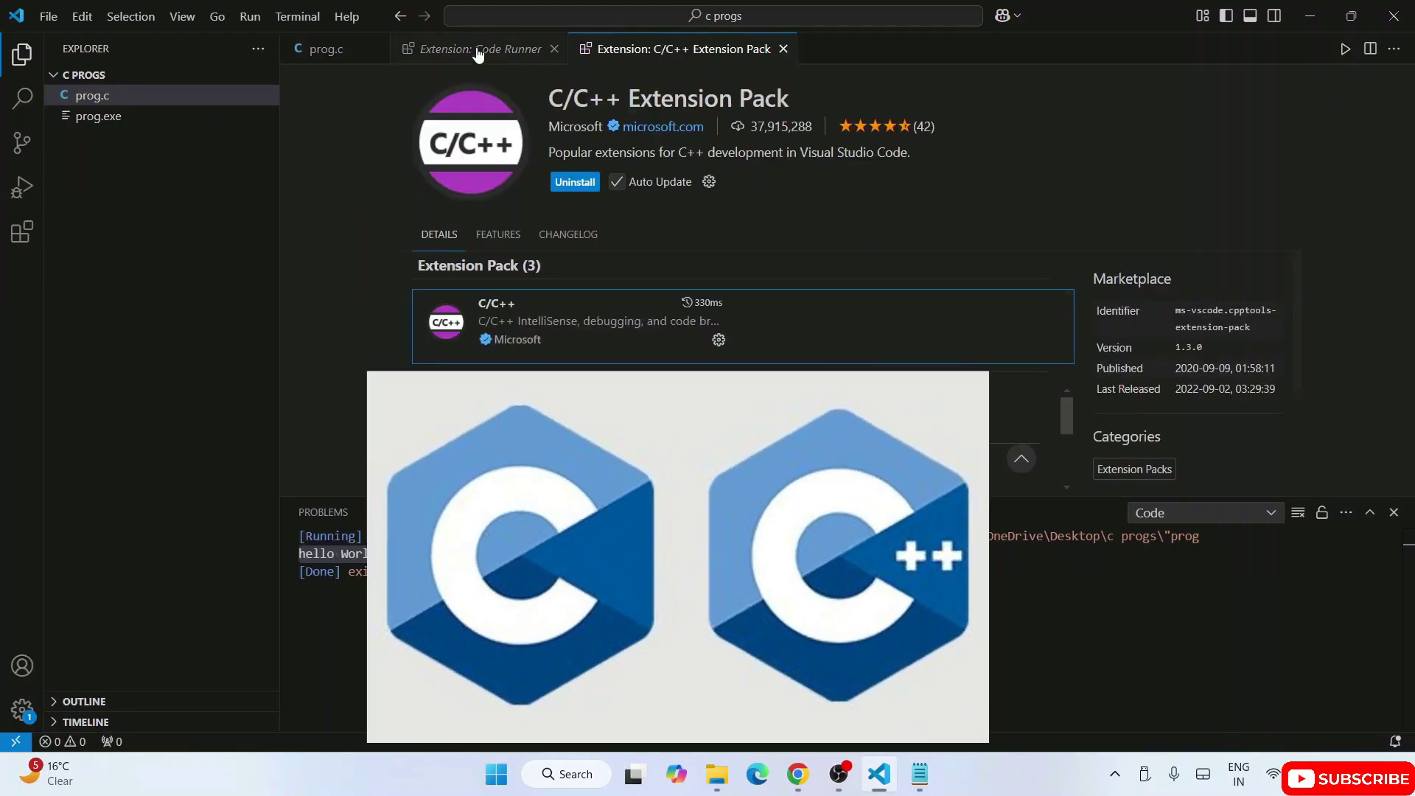
{"action": "left_click", "coordinate": [478, 48]}
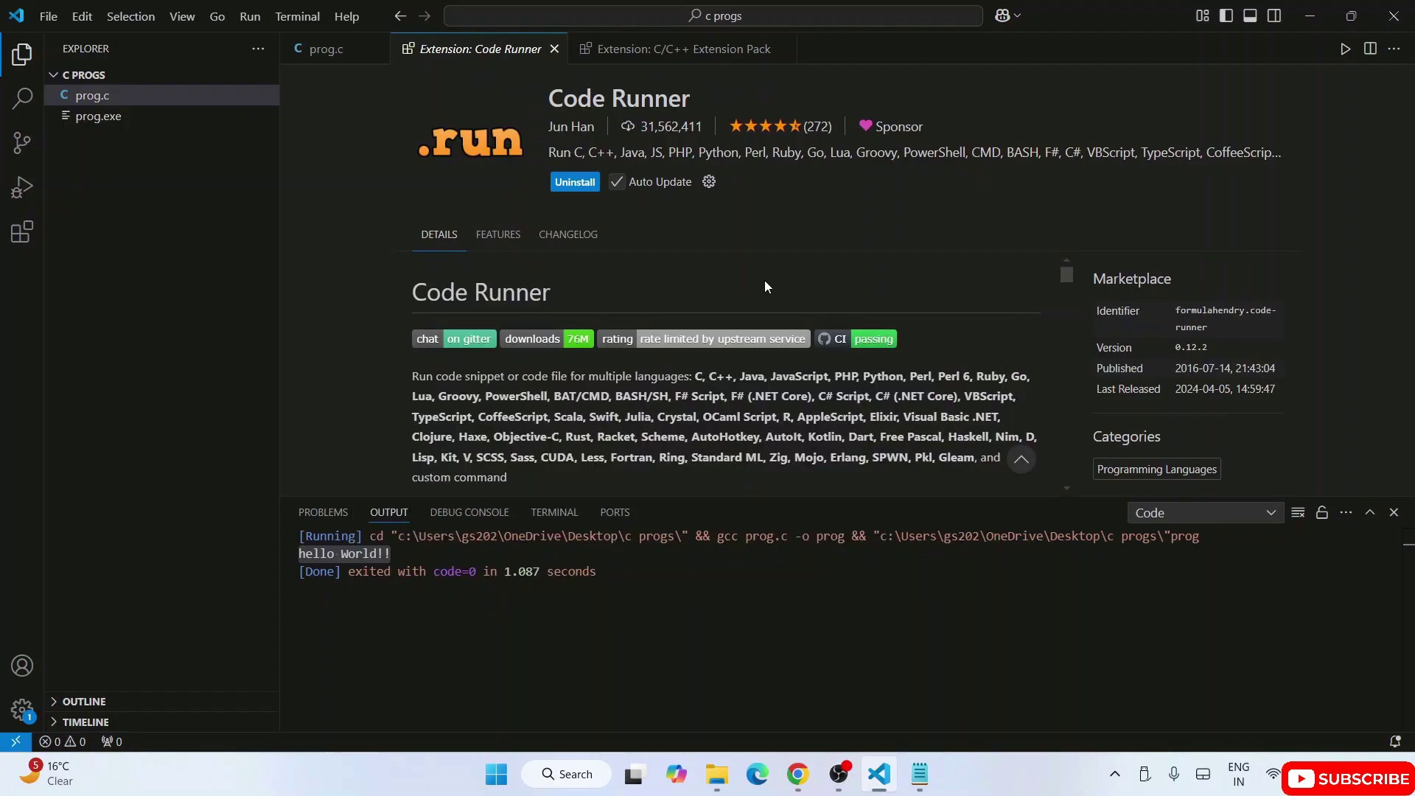
{"action": "left_click", "coordinate": [326, 48]}
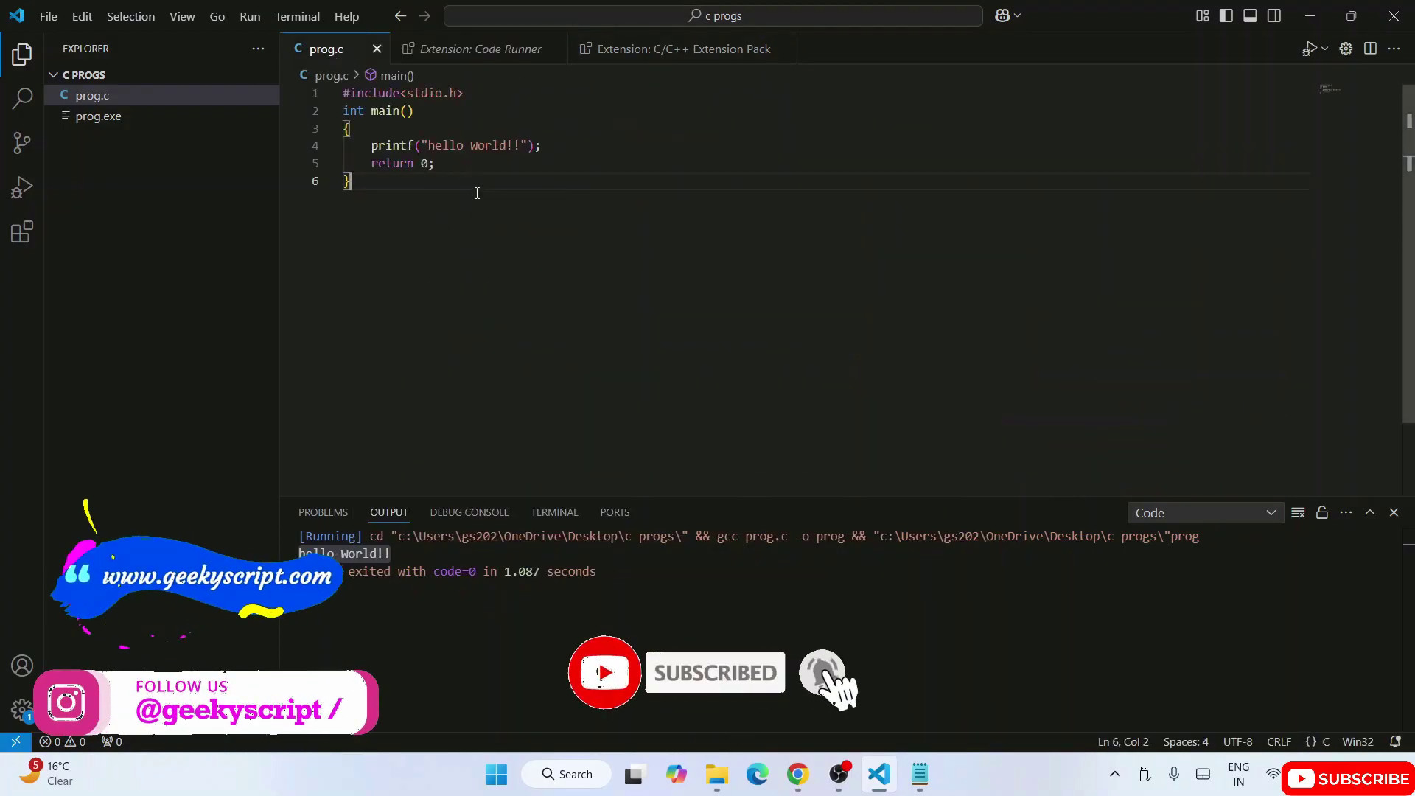
{"action": "mouse_move", "coordinate": [133, 74]}
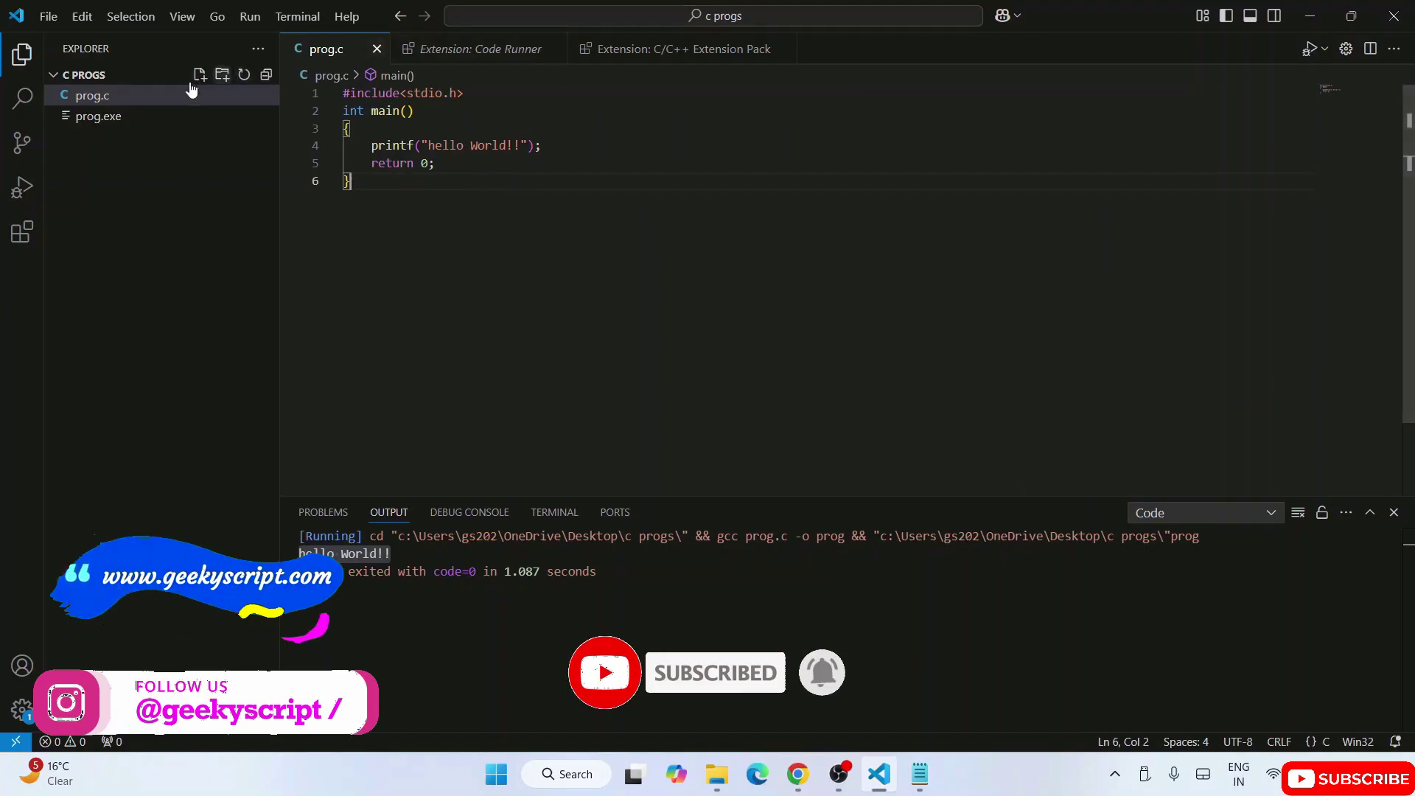
{"action": "left_click", "coordinate": [199, 75]}
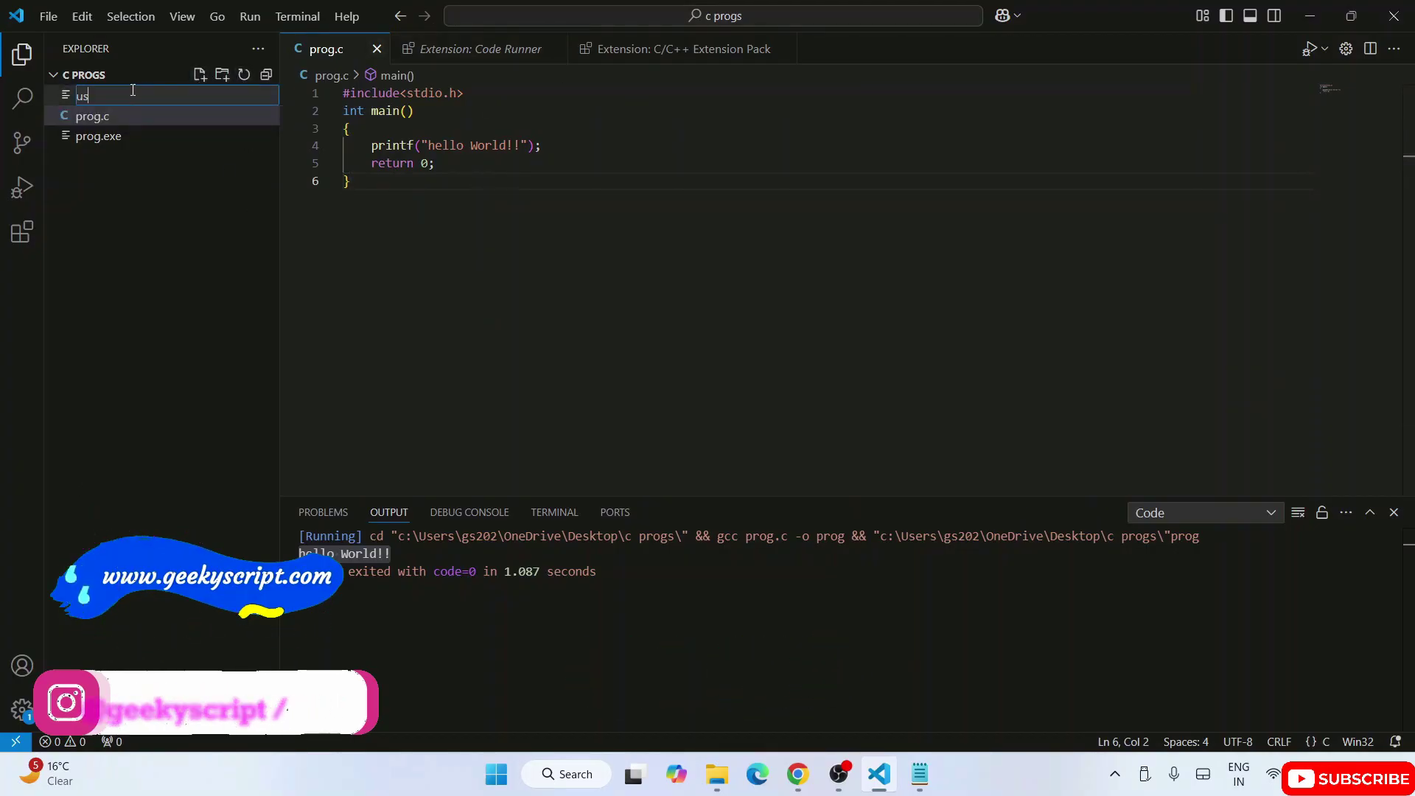
{"action": "type", "text": "userinpu"}
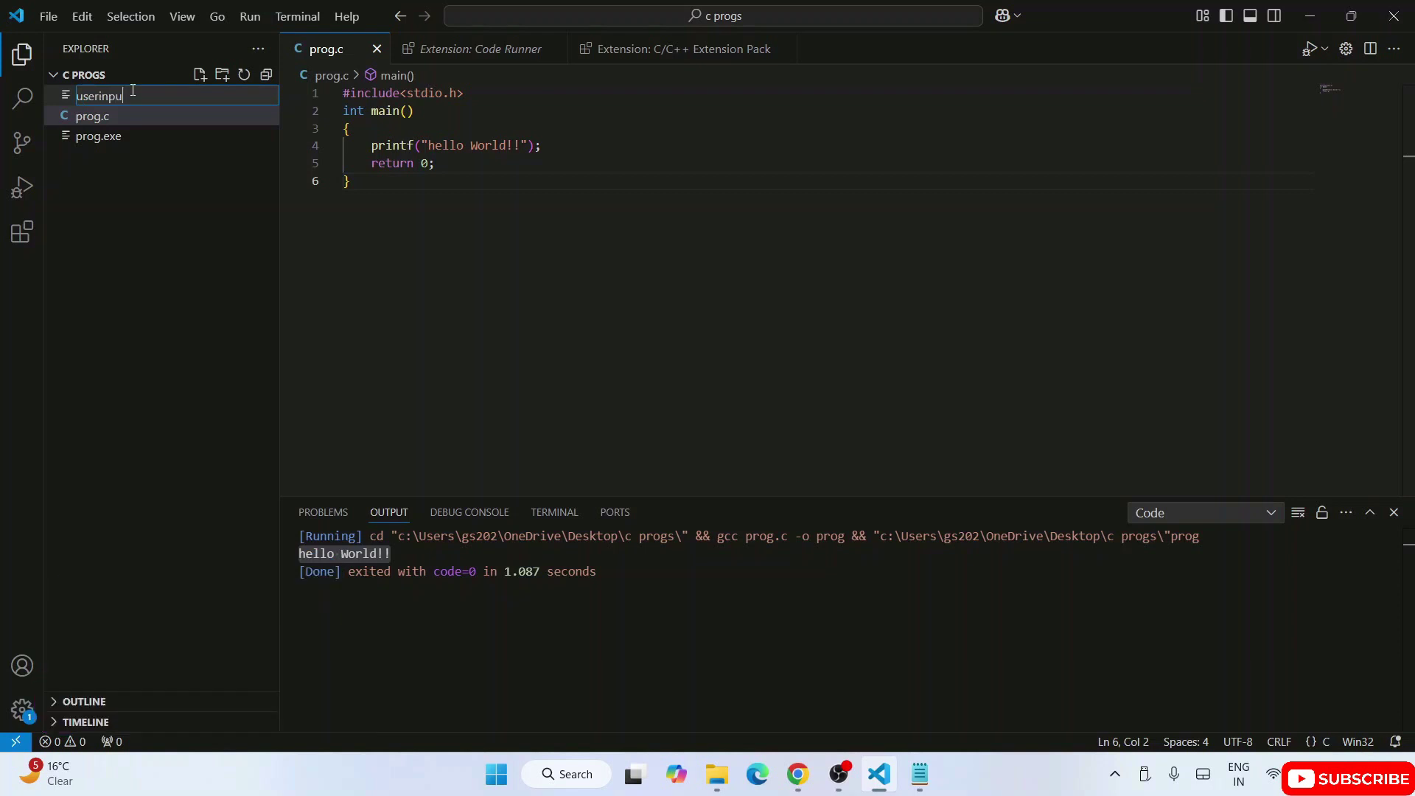
{"action": "type", "text": "t.c"}
{"action": "key", "text": "Return"}
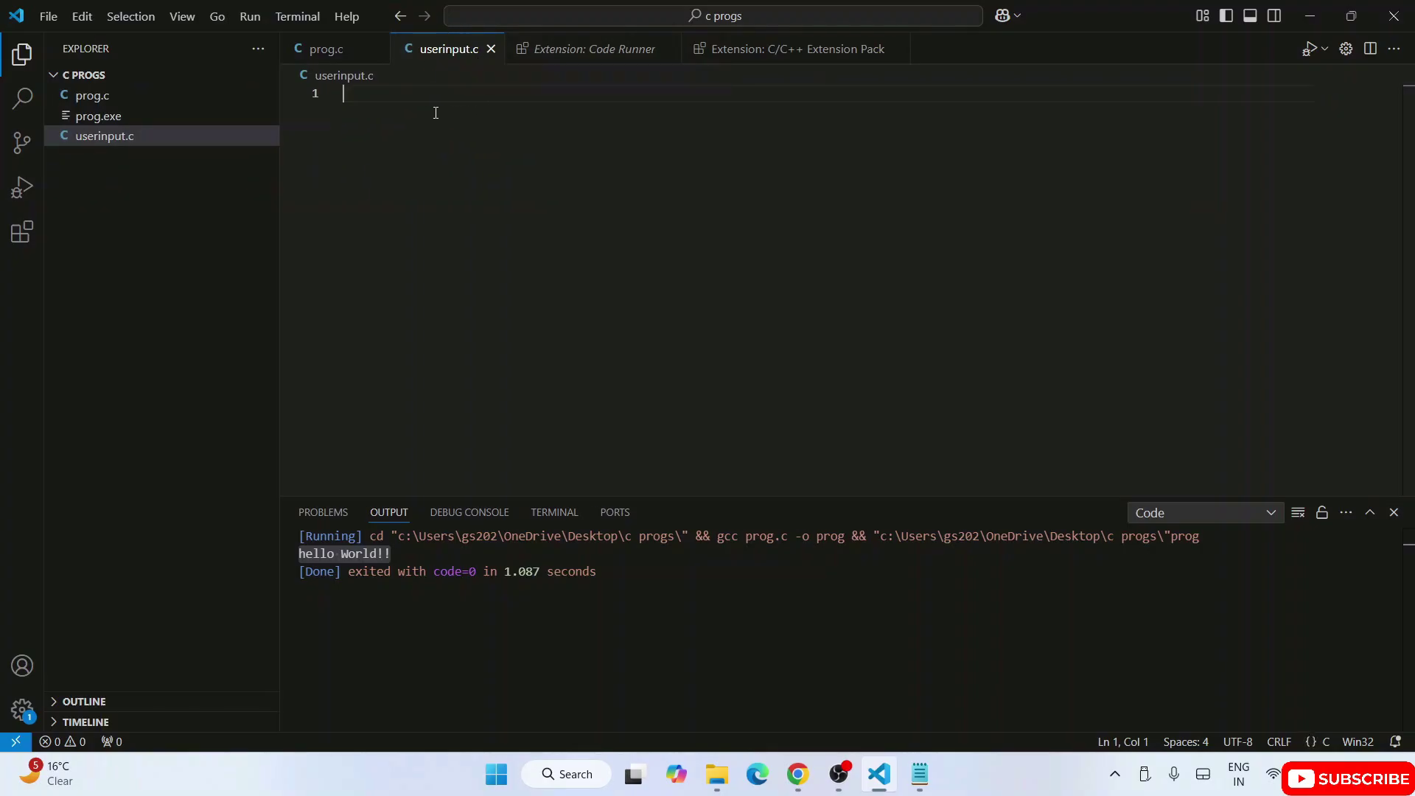
Step: Paste the two-integer sum program and highlight its declarations, sum calculation and input lines
{"action": "type", "text": "#include <stdio.h> int main() {      int number1, number2, sum;      printf(\"Enter two integers: \");     scanf(\"%d %d\", &number1, &number2);      // calculate the sum     sum = number1 + number2;      printf(\"%d + %d = %d\", number1, number2, sum);     return 0; }"}
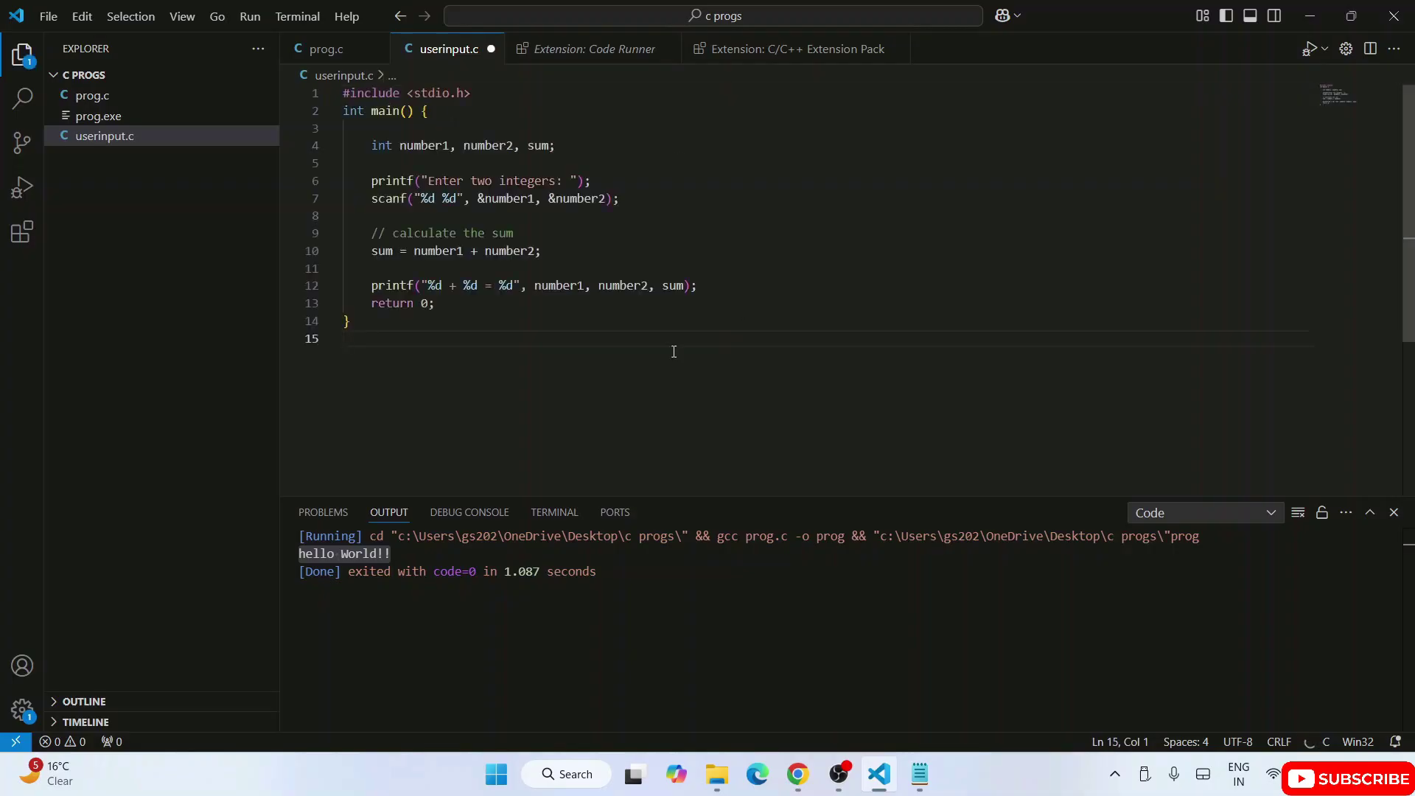
{"action": "left_click", "coordinate": [524, 319]}
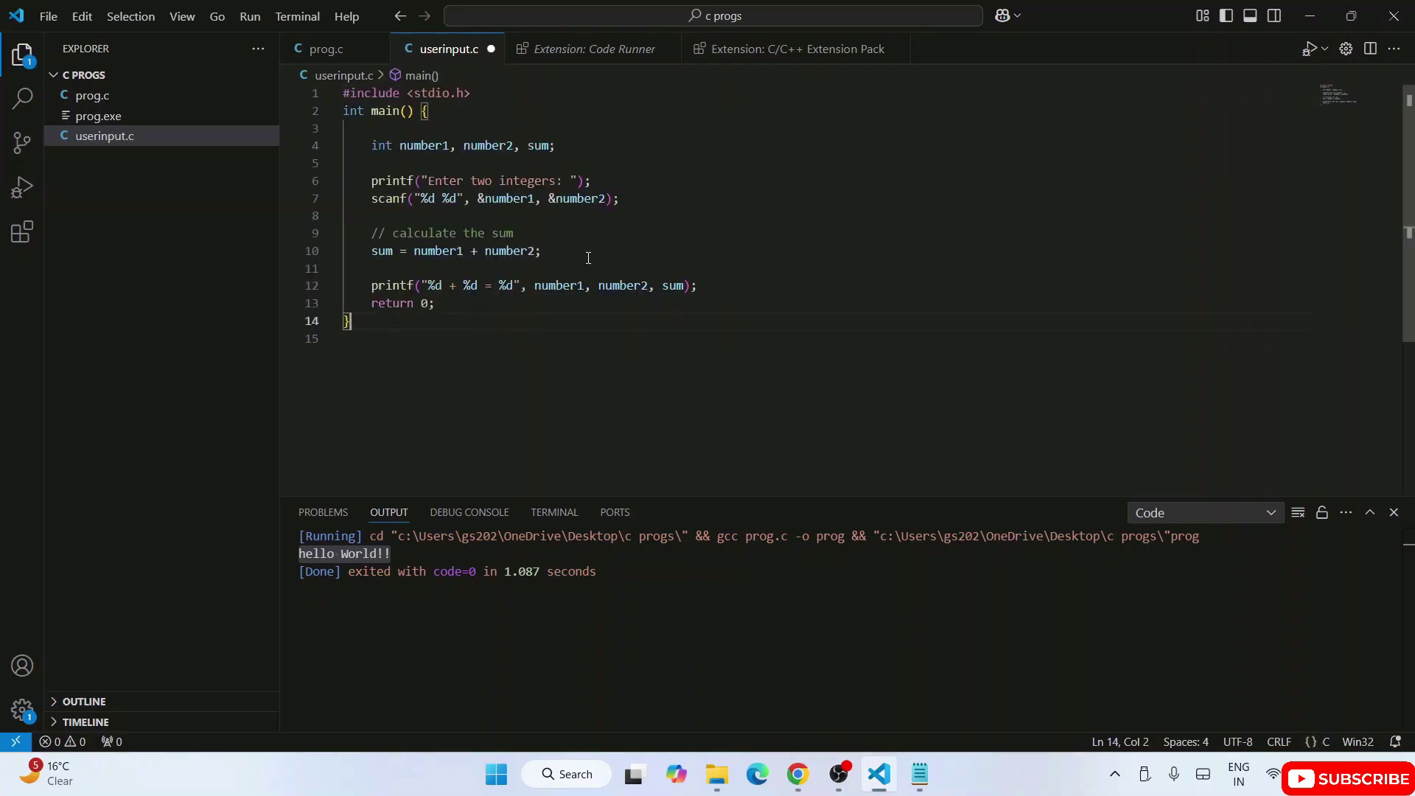
{"action": "left_click_drag", "start_coordinate": [373, 145], "coordinate": [557, 145]}
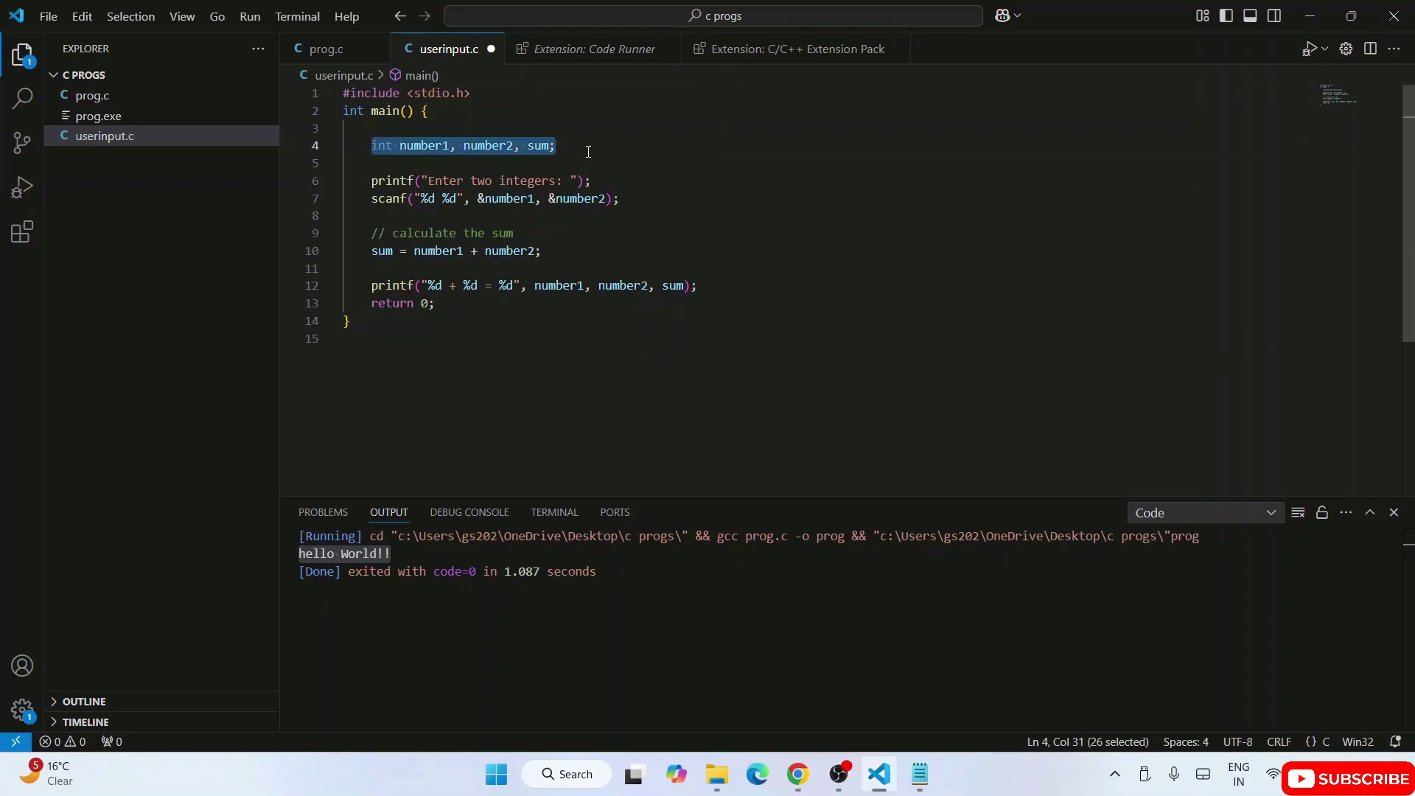
{"action": "key", "text": "Right"}
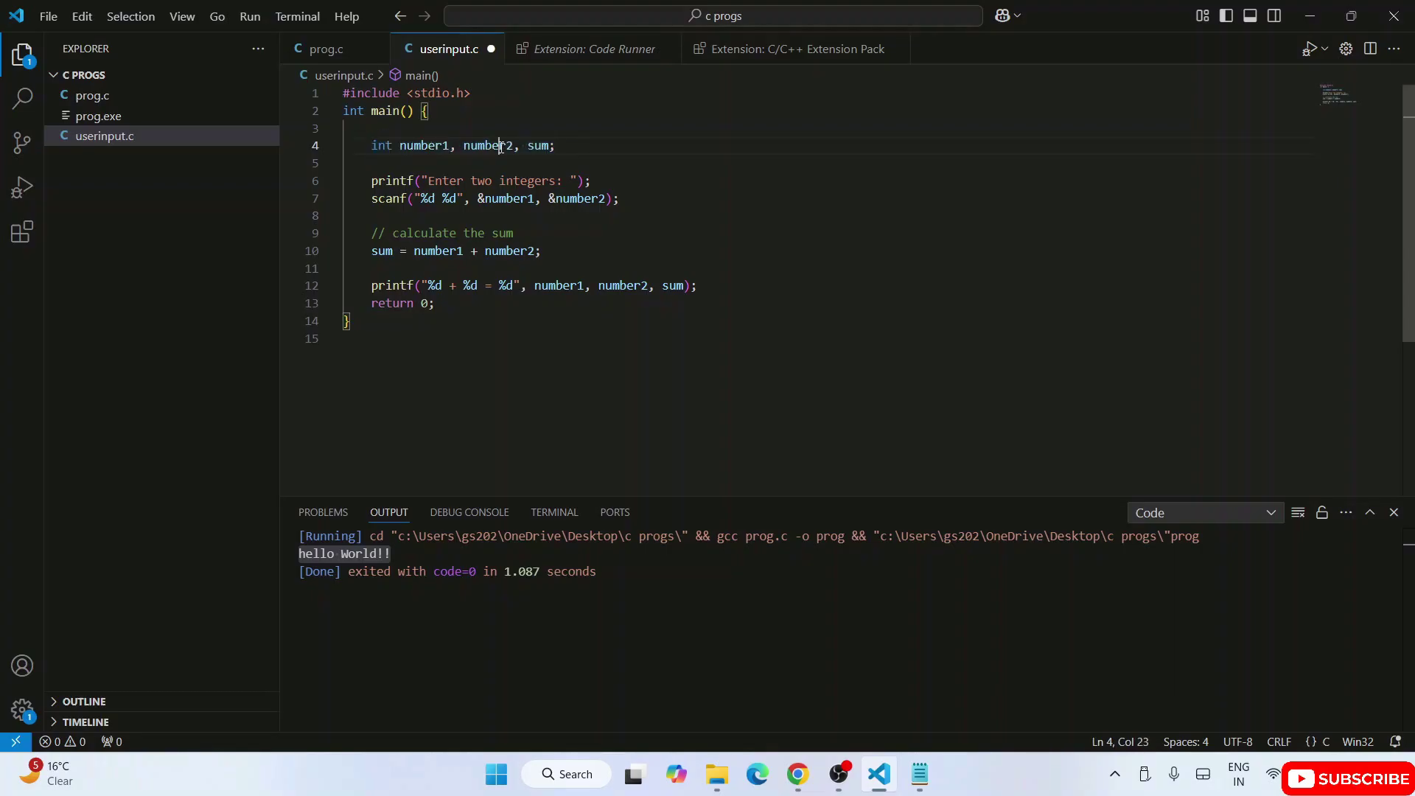
{"action": "double_click", "coordinate": [539, 145]}
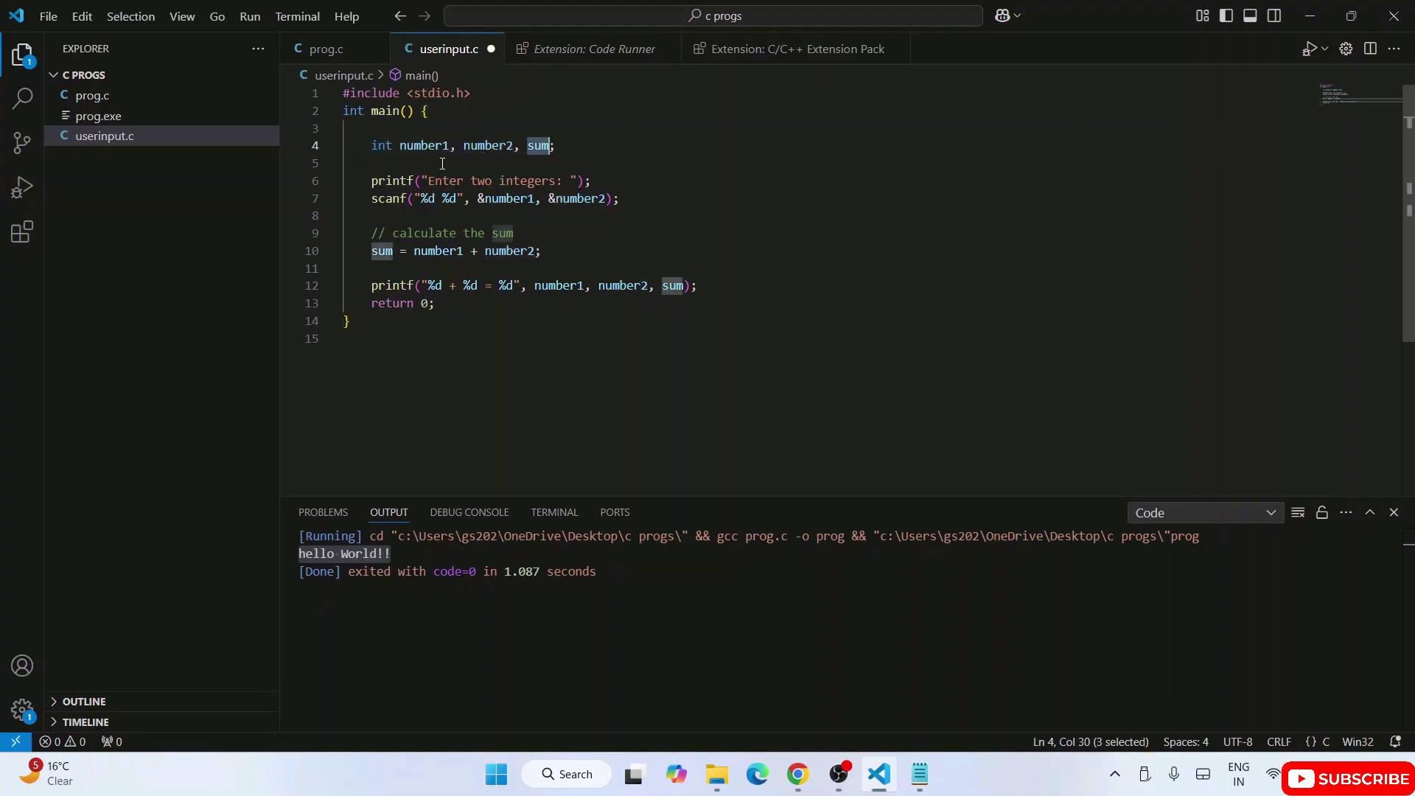
{"action": "left_click_drag", "start_coordinate": [557, 251], "coordinate": [374, 252]}
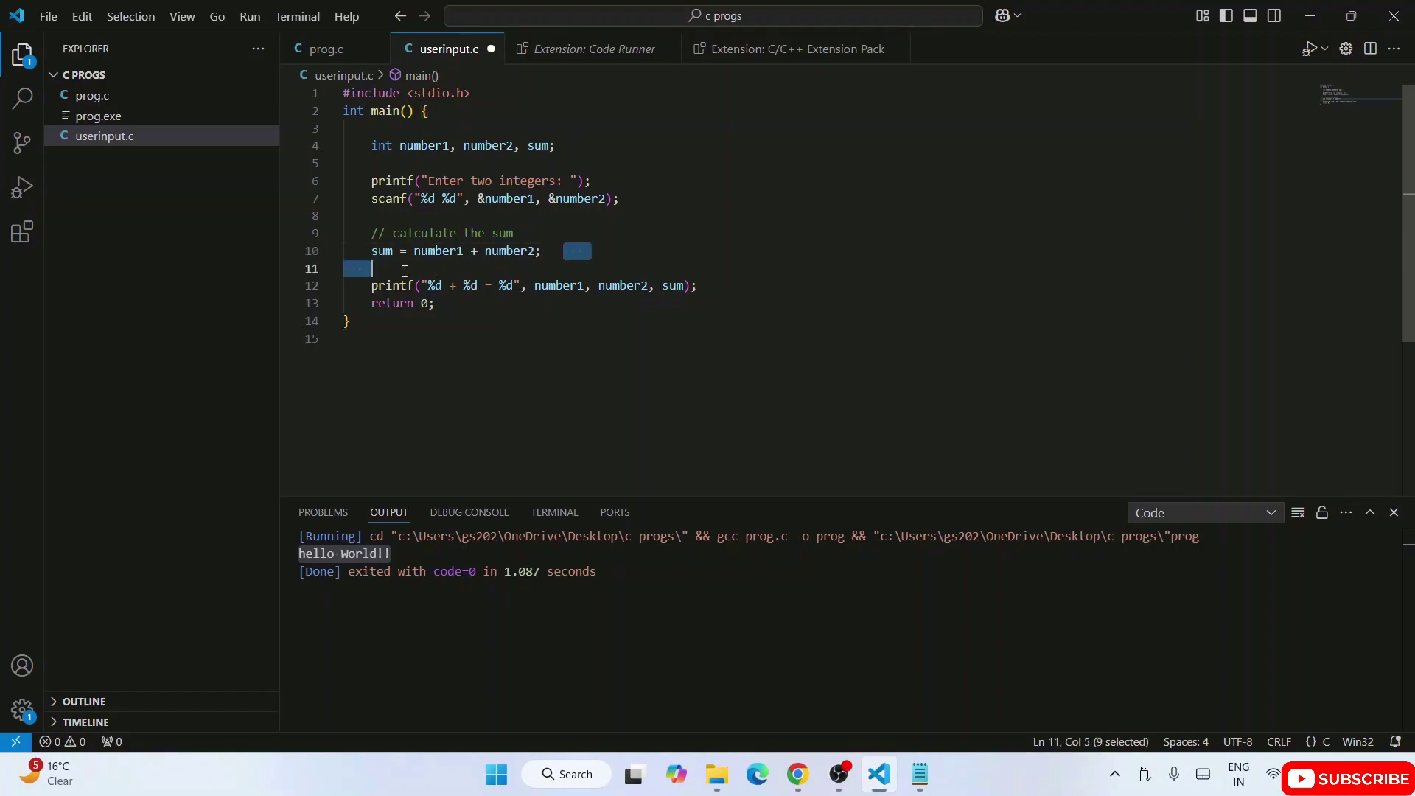
{"action": "left_click", "coordinate": [586, 233]}
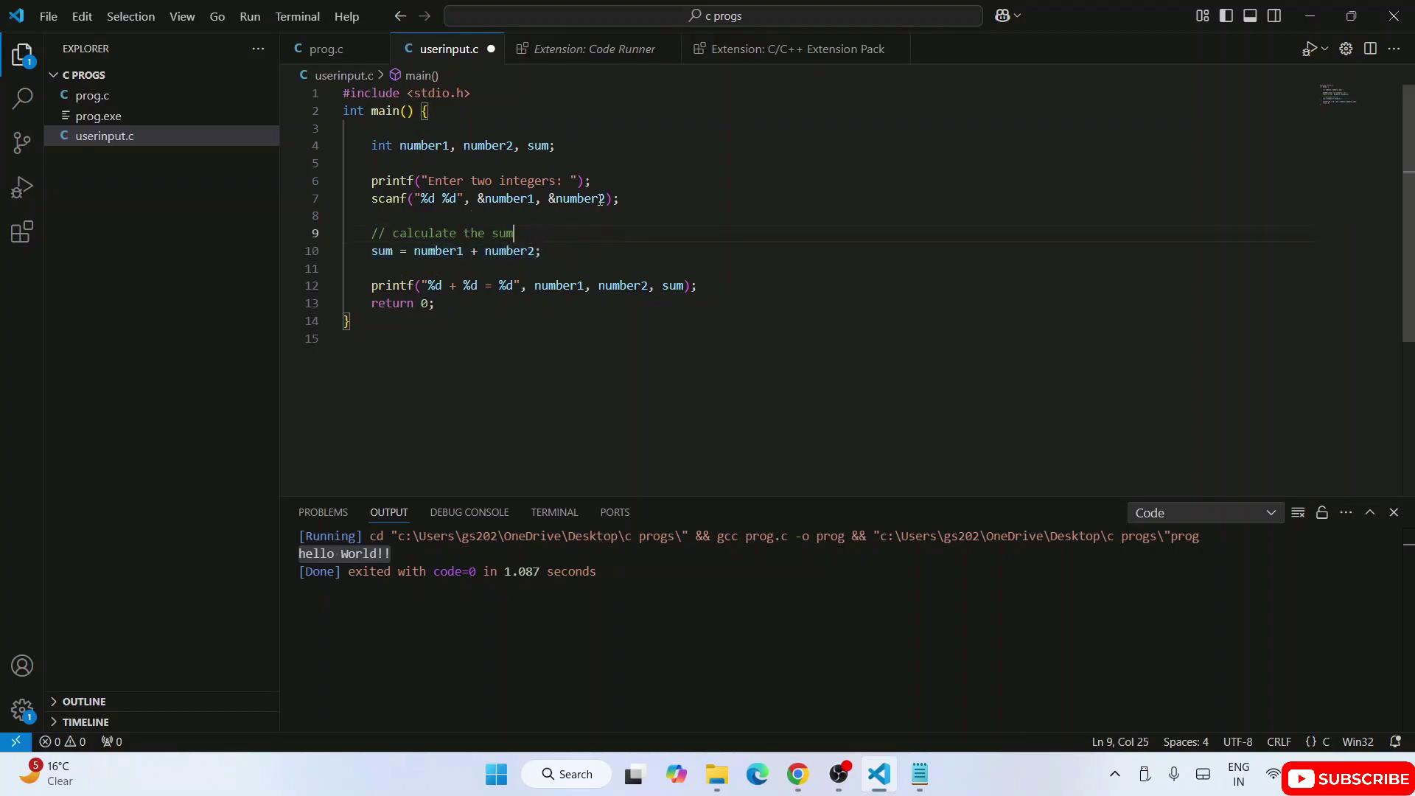
{"action": "left_click_drag", "start_coordinate": [620, 199], "coordinate": [332, 170]}
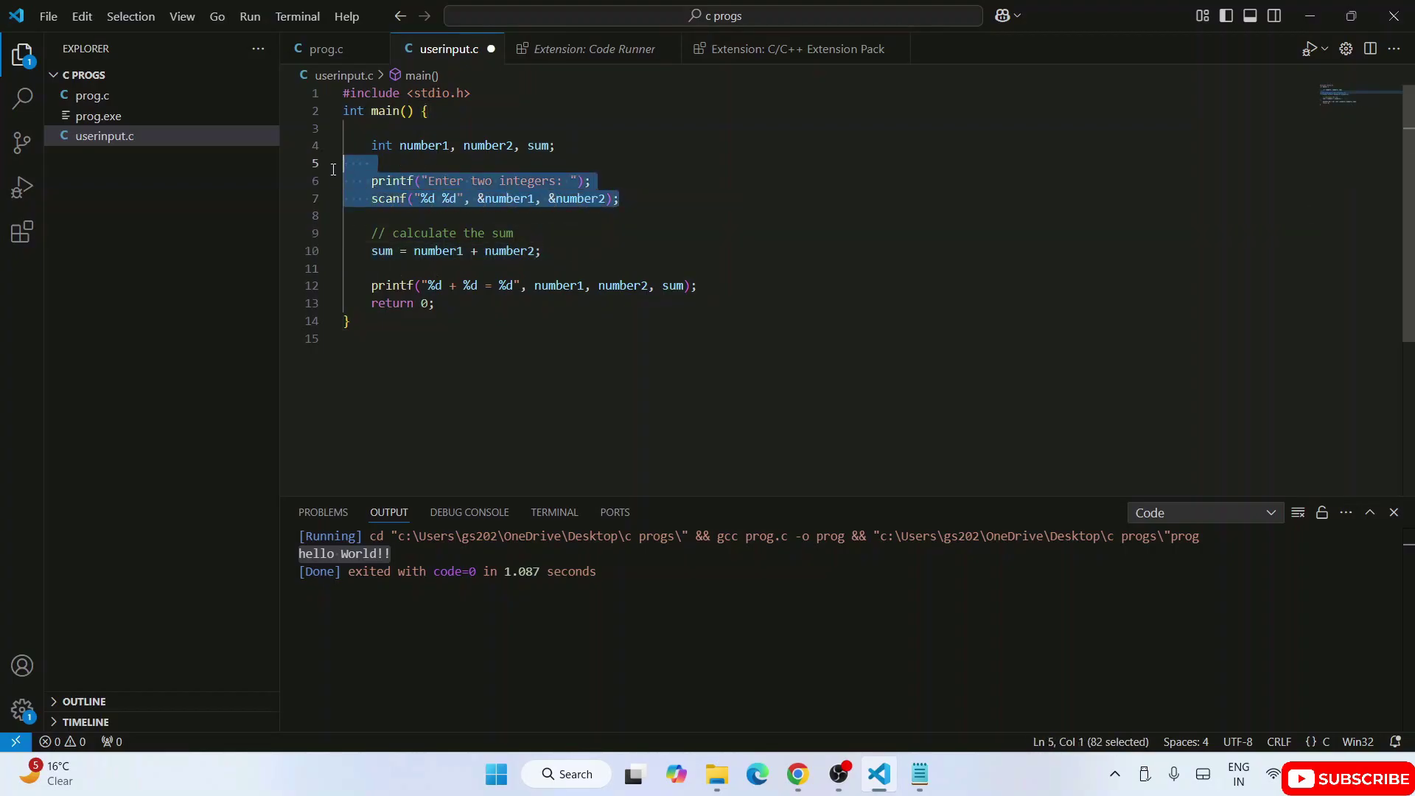
{"action": "left_click", "coordinate": [458, 180]}
{"action": "key", "text": "End"}
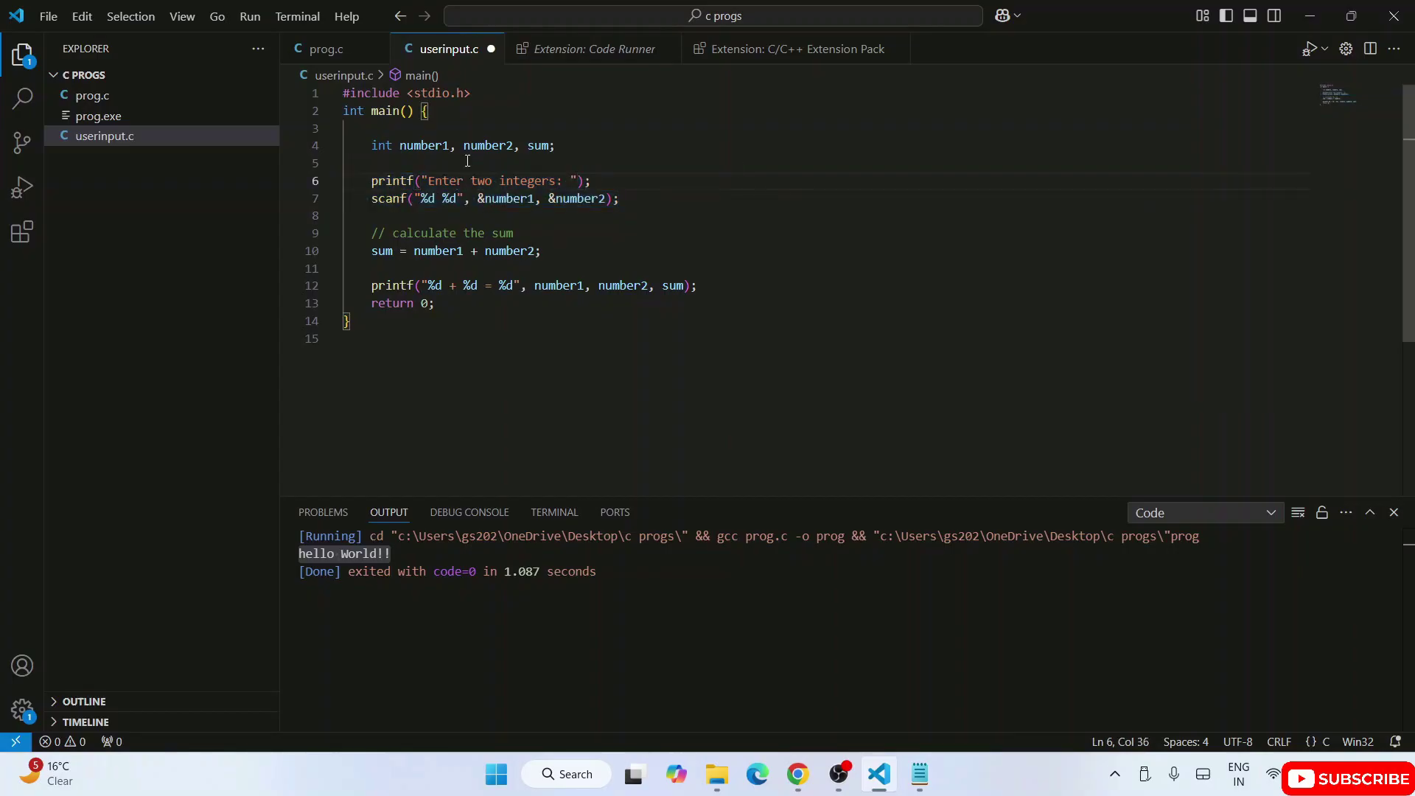
{"action": "left_click_drag", "start_coordinate": [429, 179], "coordinate": [563, 184]}
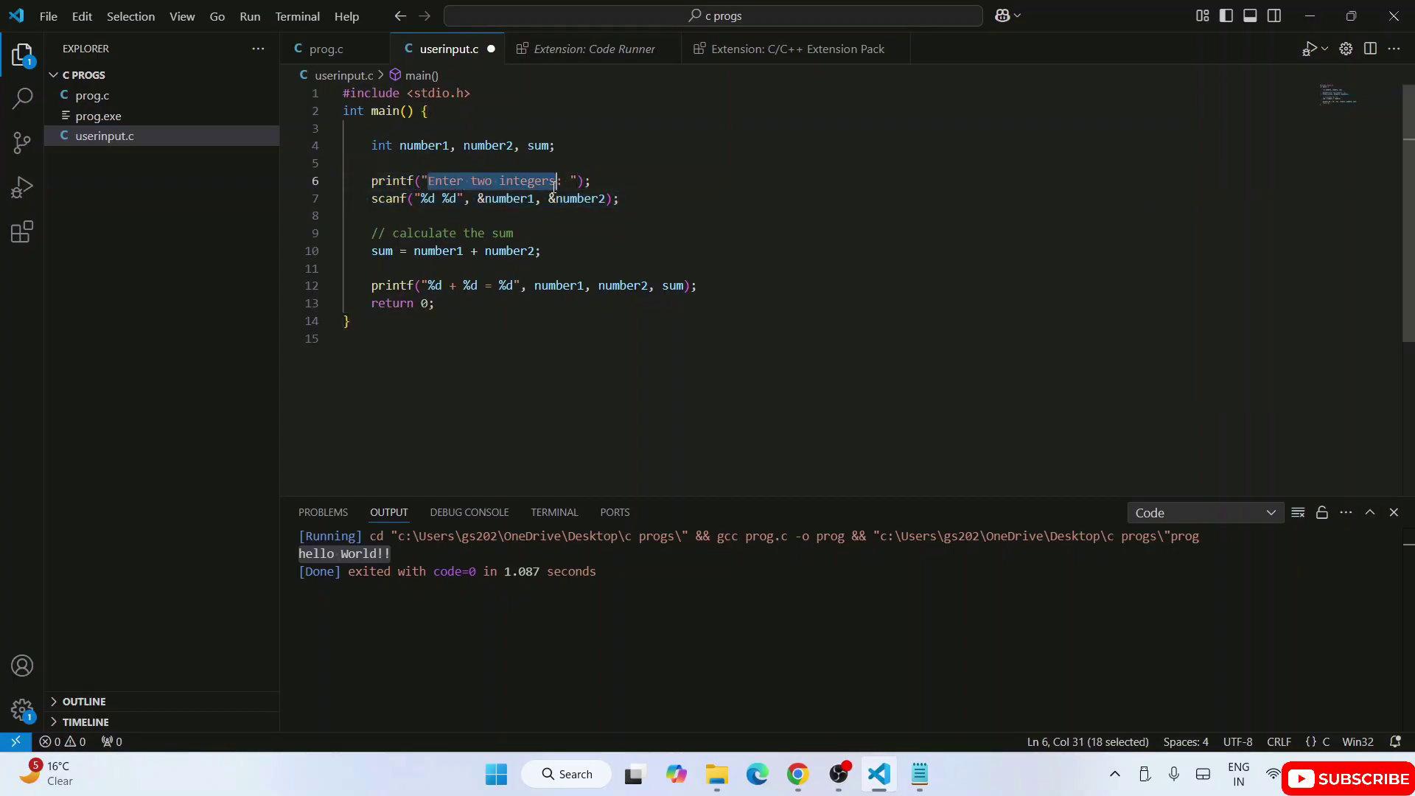
{"action": "left_click", "coordinate": [565, 182]}
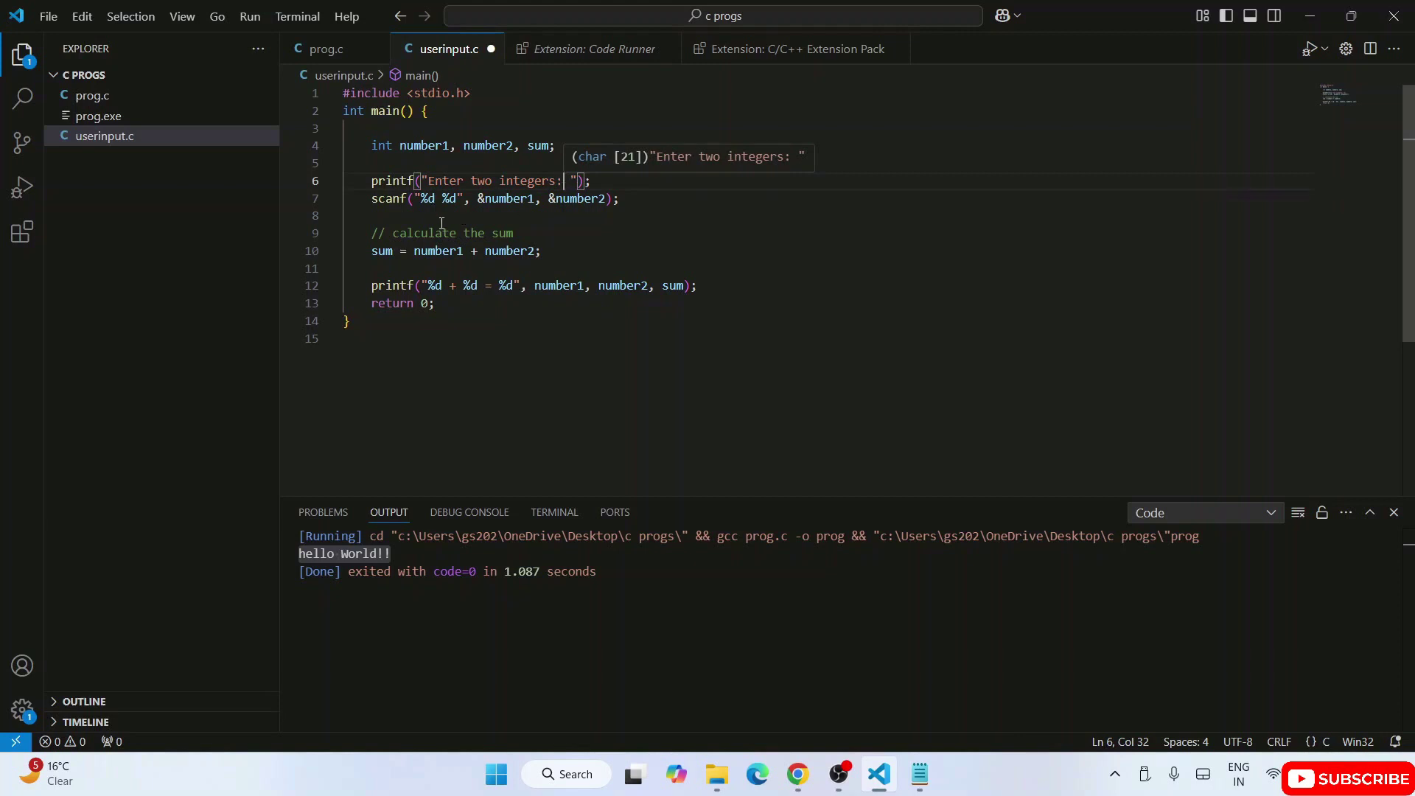
{"action": "left_click", "coordinate": [505, 199]}
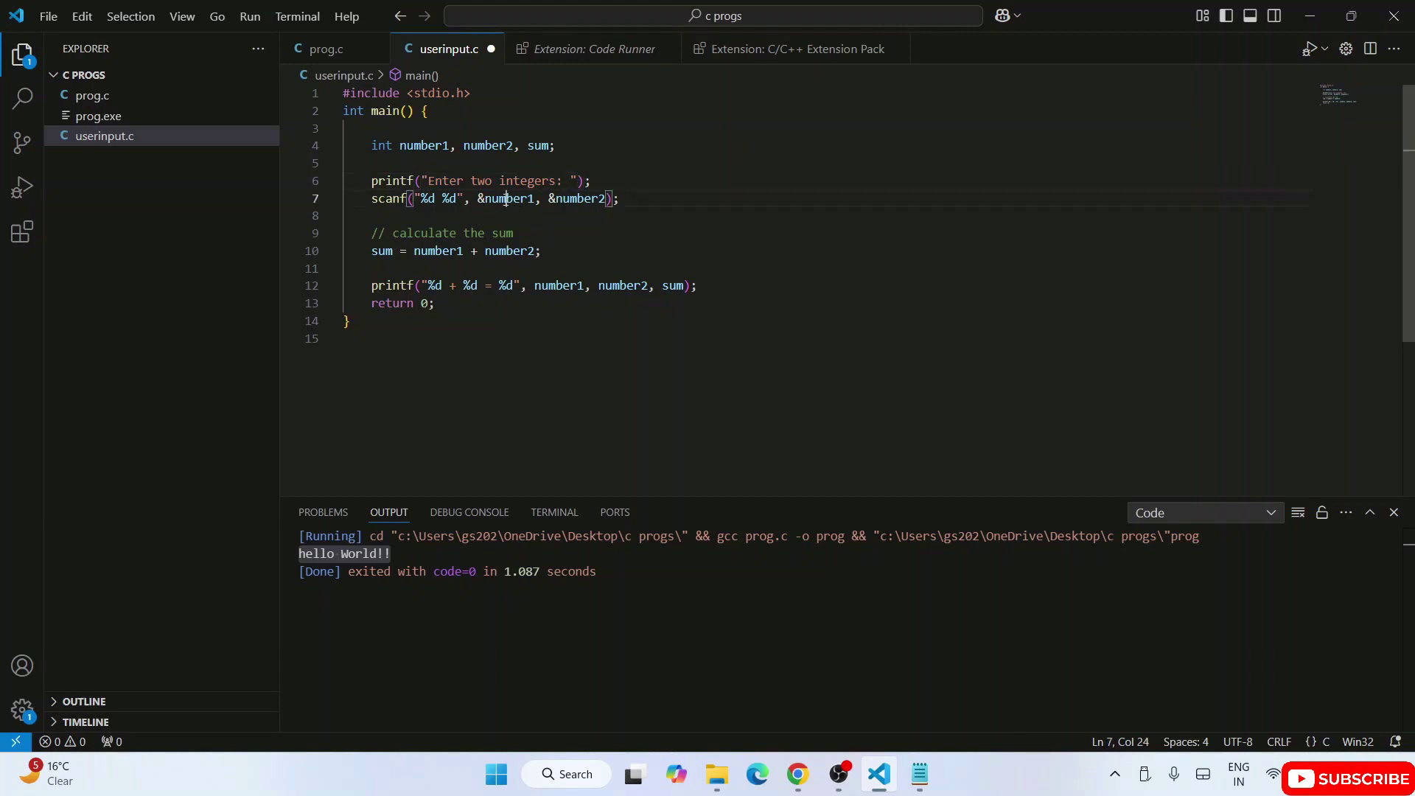
{"action": "left_click", "coordinate": [572, 198]}
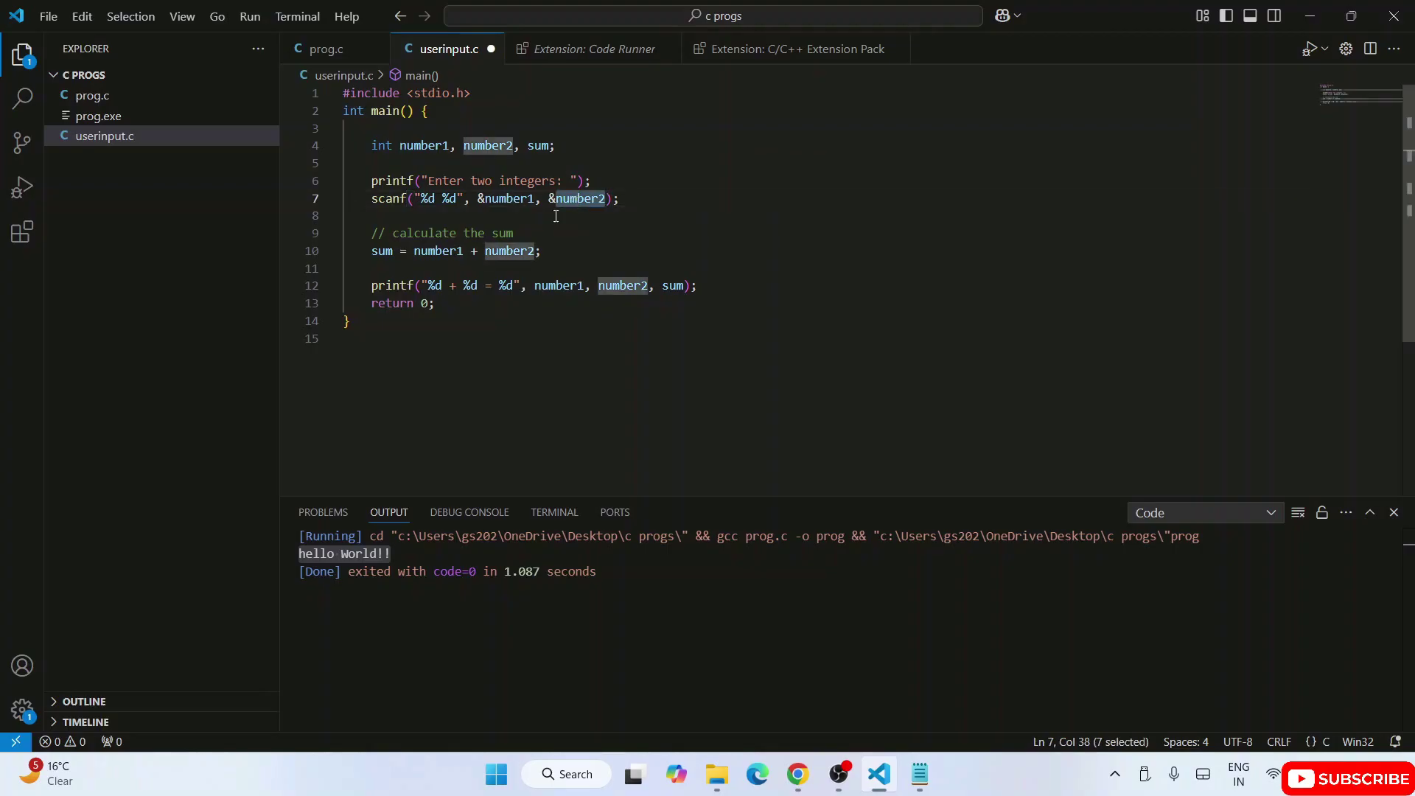
{"action": "left_click", "coordinate": [438, 215]}
{"action": "left_click_drag", "start_coordinate": [417, 200], "coordinate": [466, 200]}
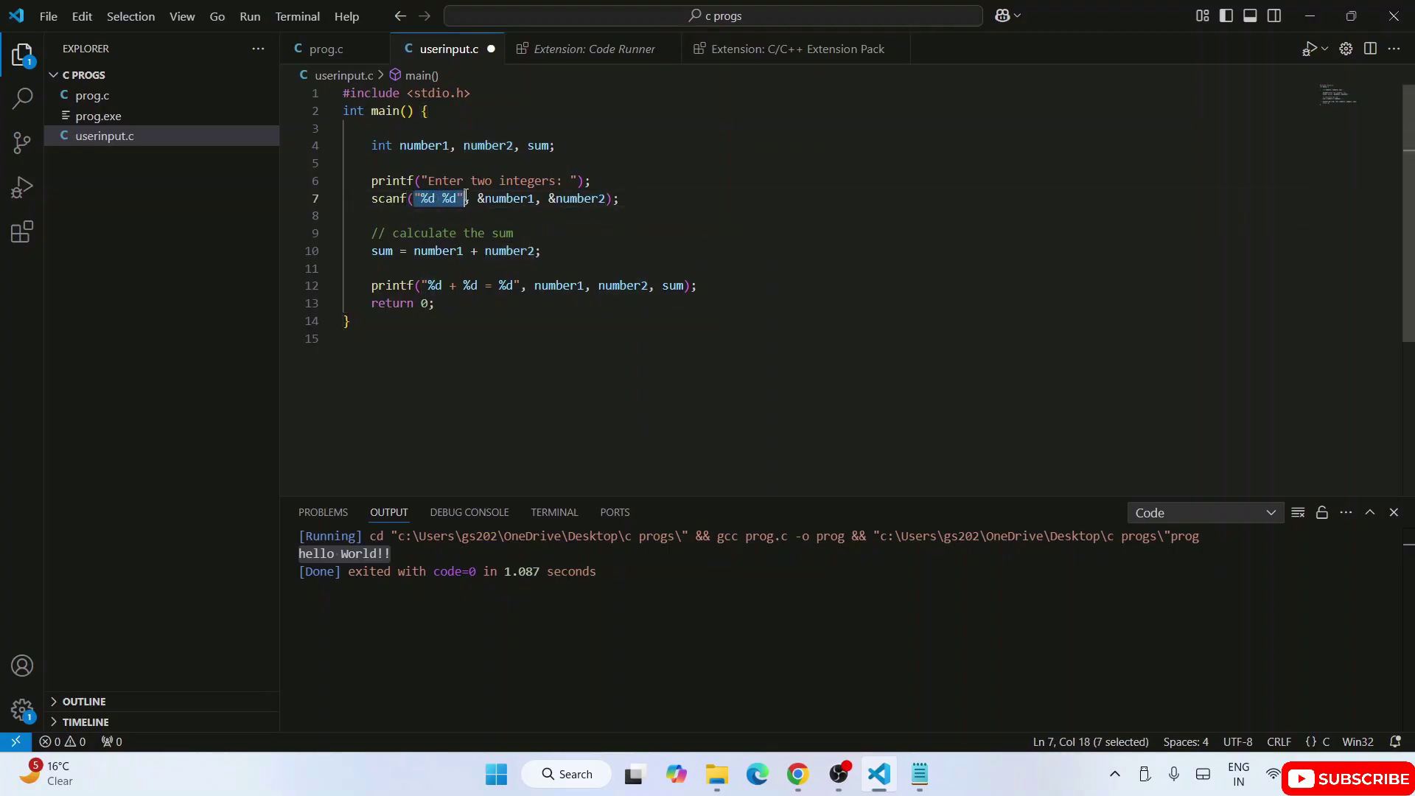
{"action": "left_click", "coordinate": [466, 198]}
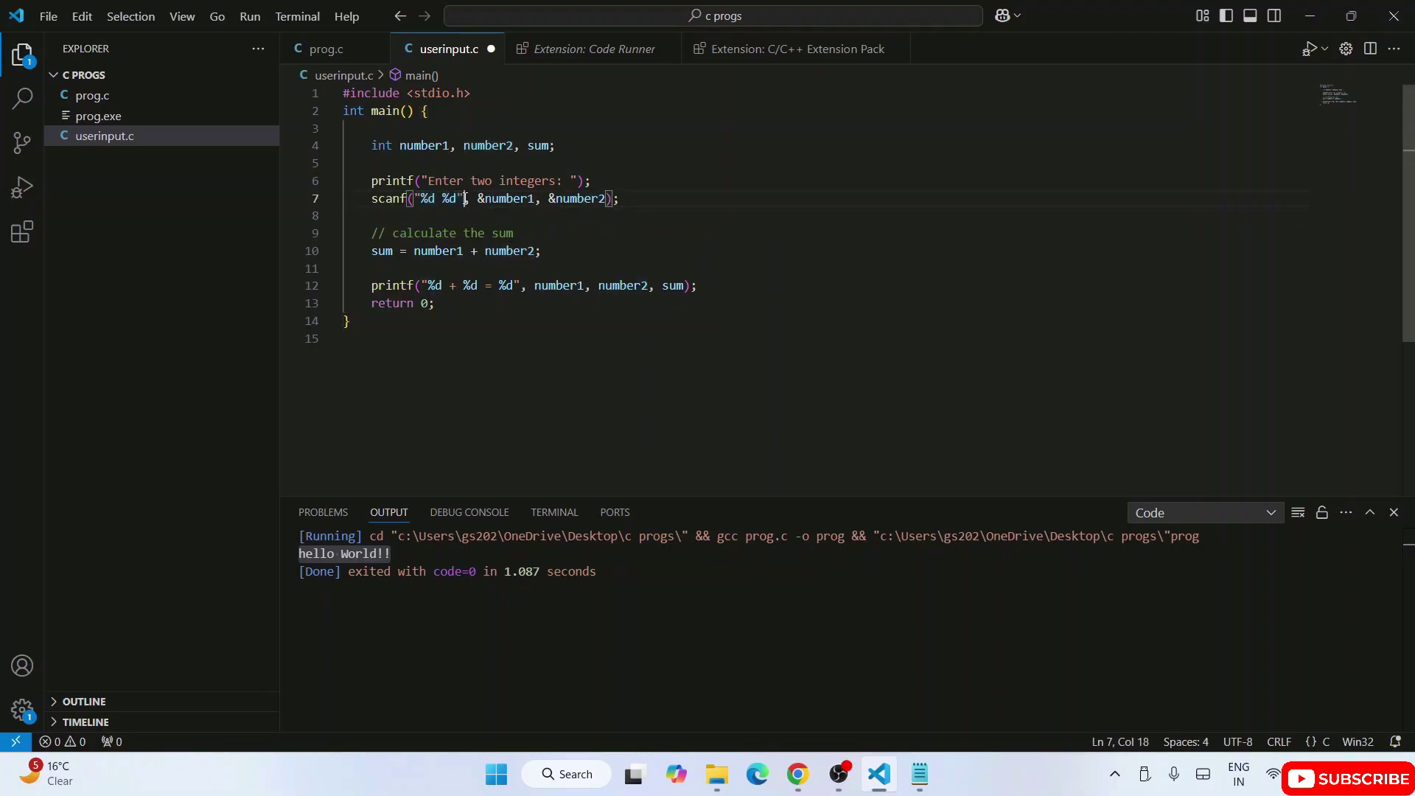
{"action": "left_click", "coordinate": [438, 251]}
{"action": "double_click", "coordinate": [509, 251]}
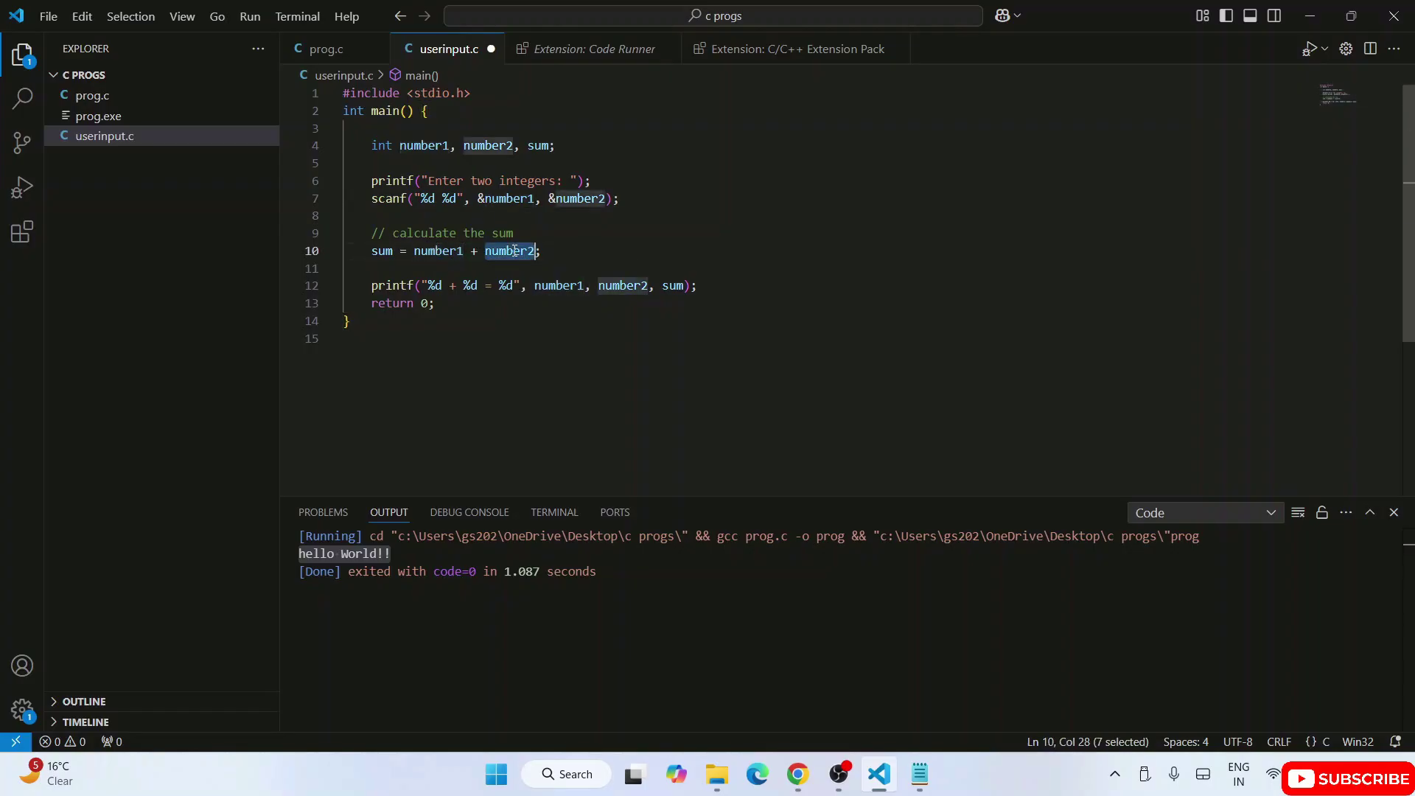
{"action": "double_click", "coordinate": [441, 250]}
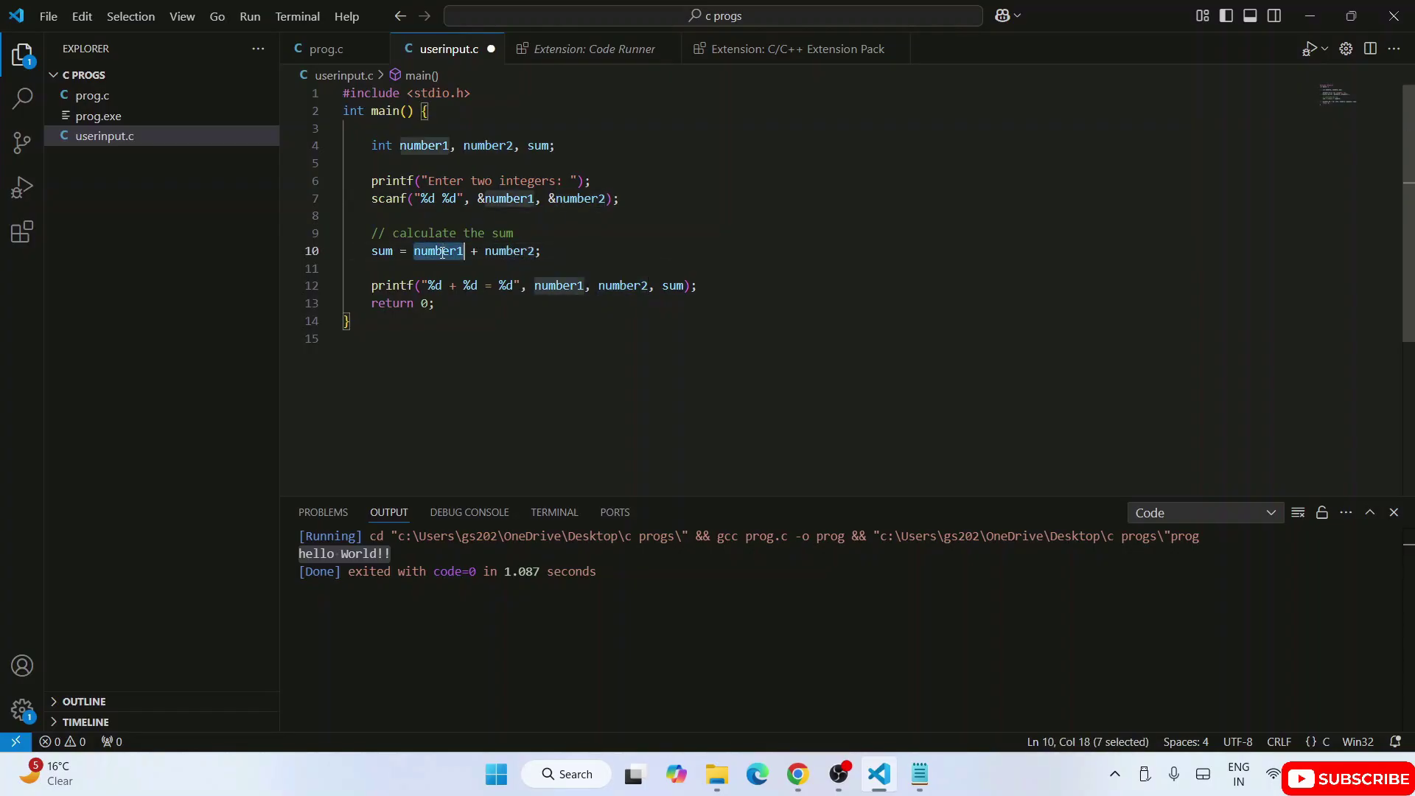
{"action": "double_click", "coordinate": [510, 251]}
{"action": "mouse_move", "coordinate": [473, 286]}
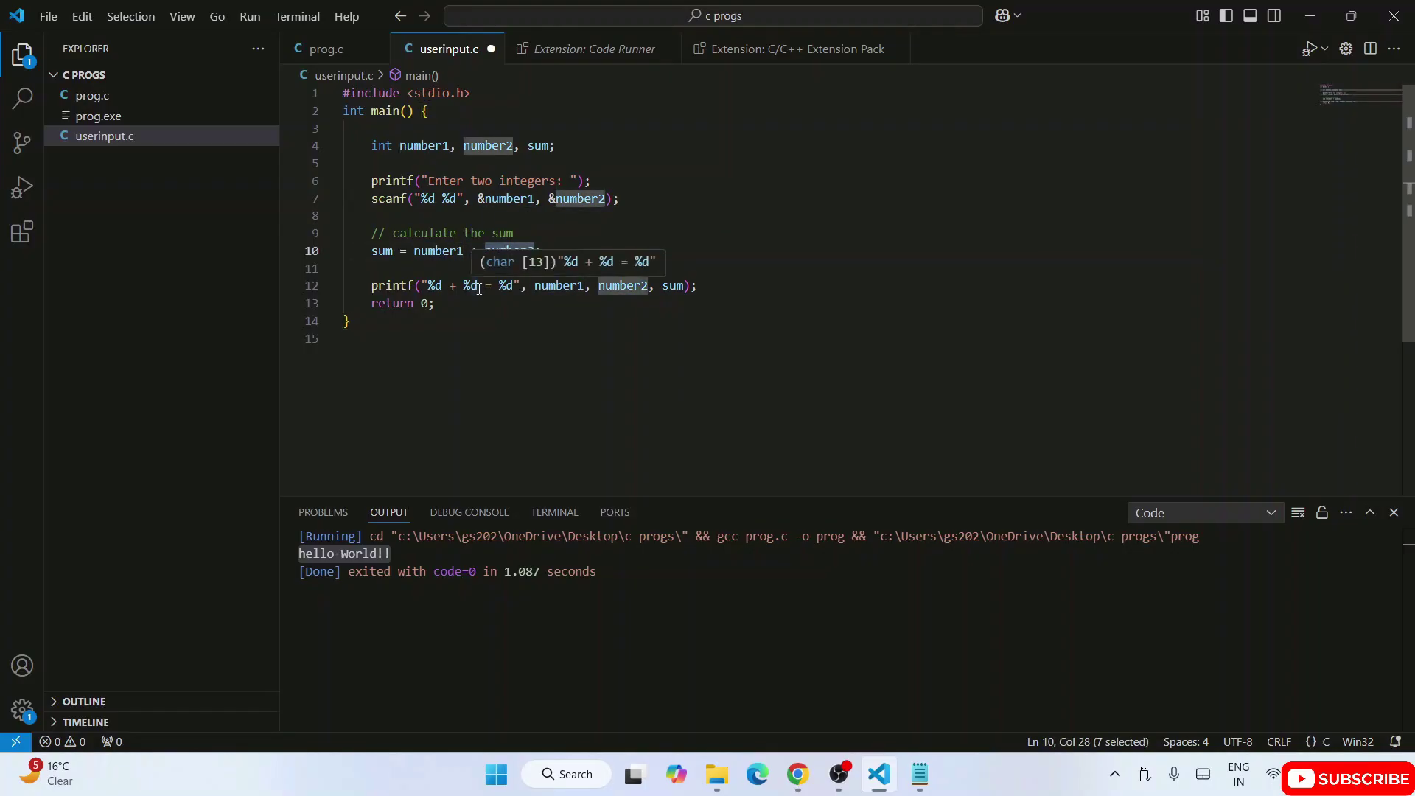
{"action": "left_click", "coordinate": [561, 249]}
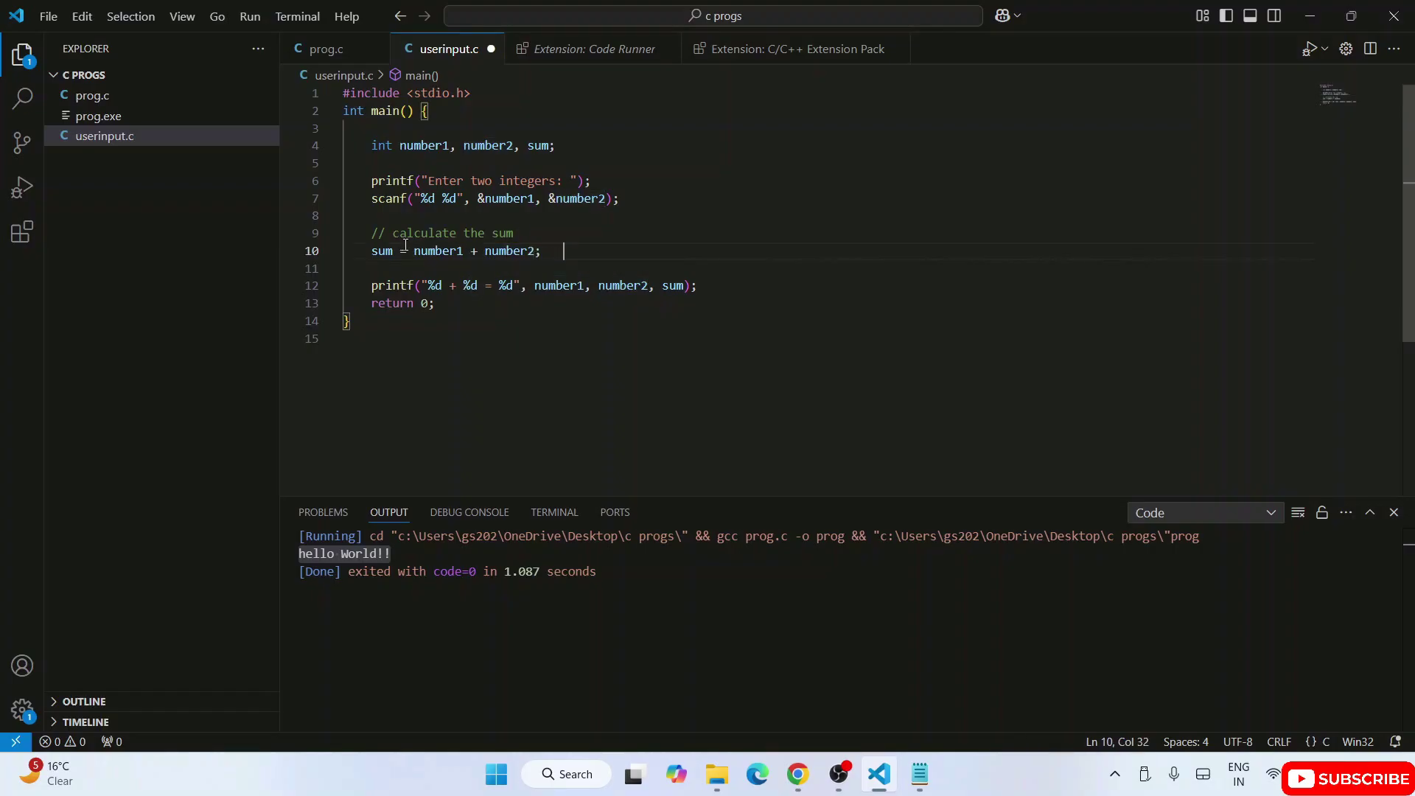
{"action": "double_click", "coordinate": [379, 252]}
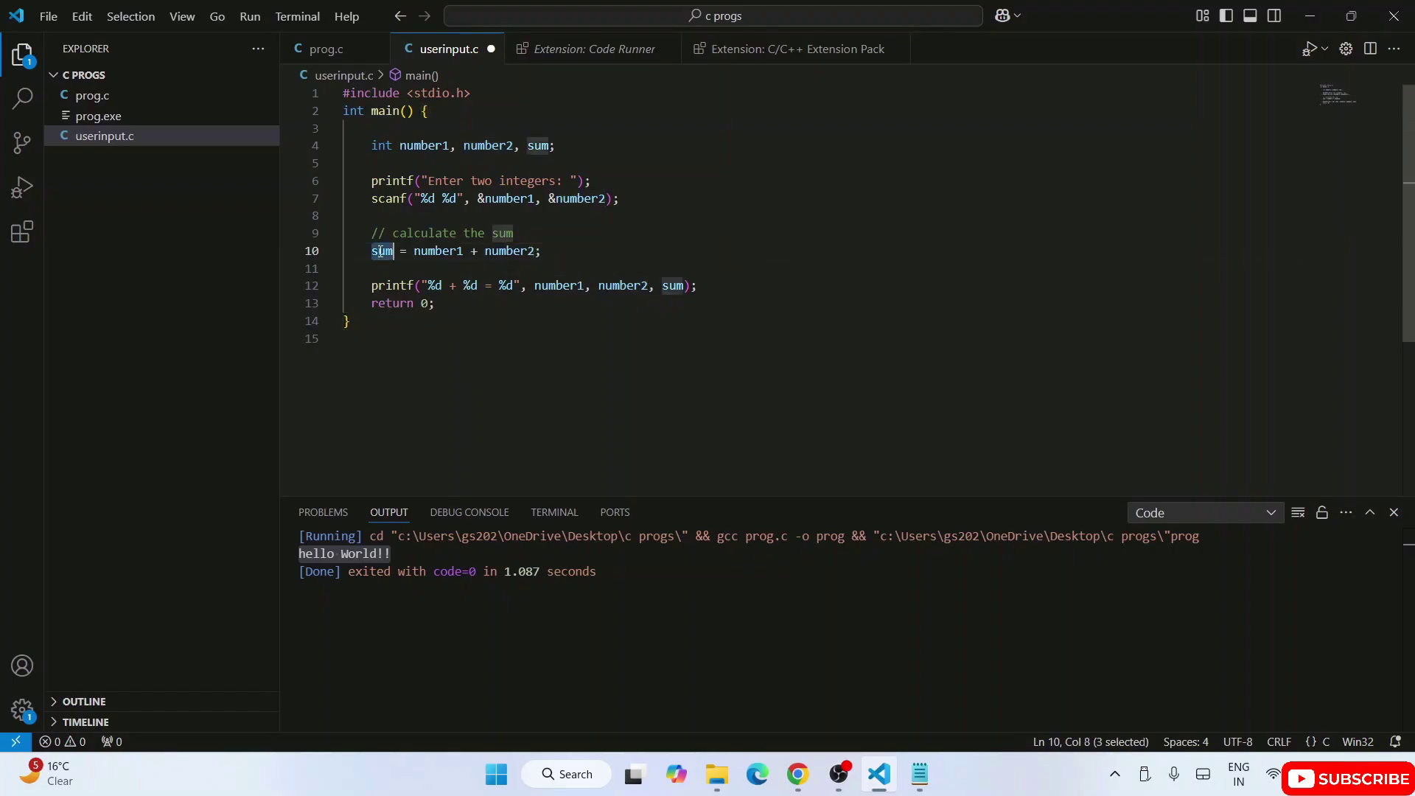
{"action": "left_click", "coordinate": [673, 289]}
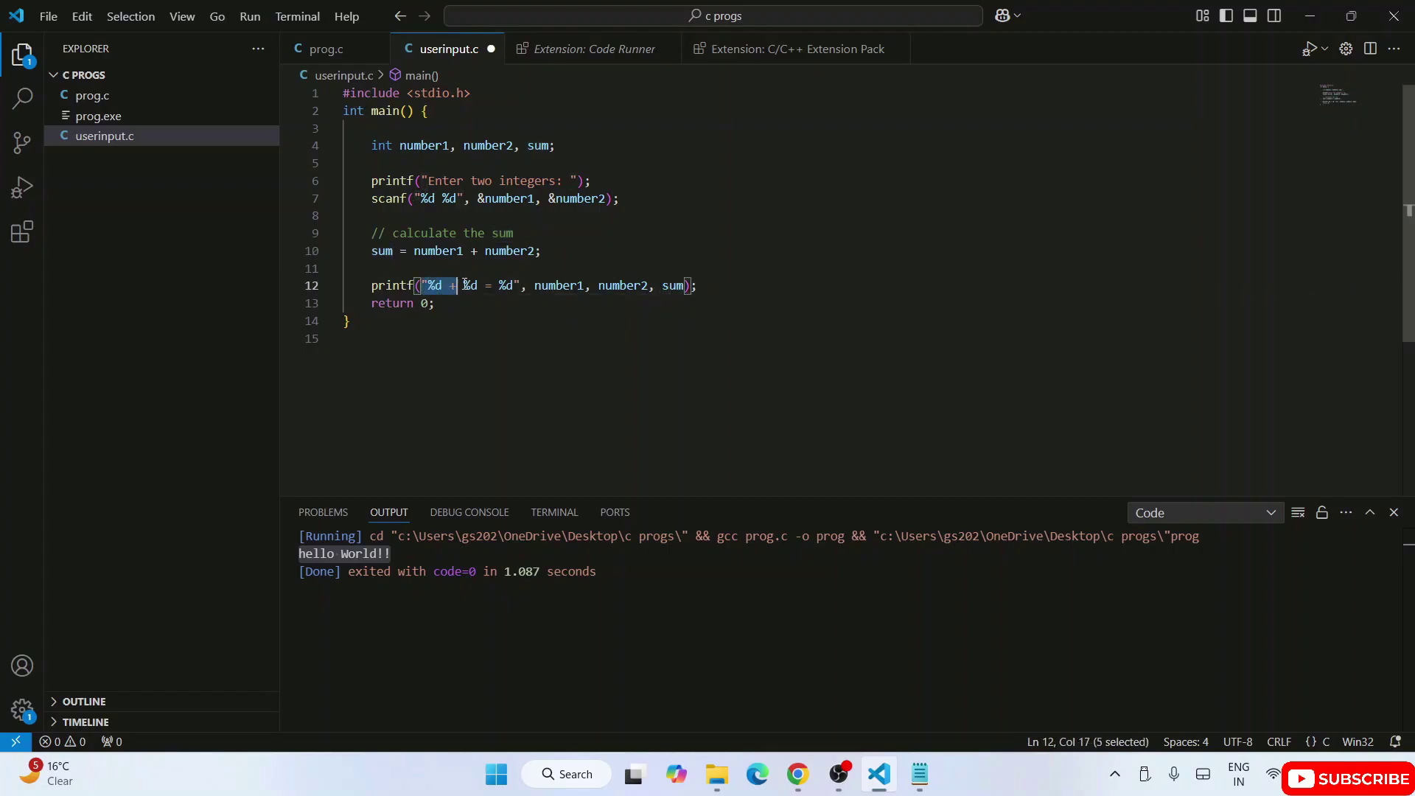
{"action": "left_click_drag", "start_coordinate": [421, 285], "coordinate": [520, 287]}
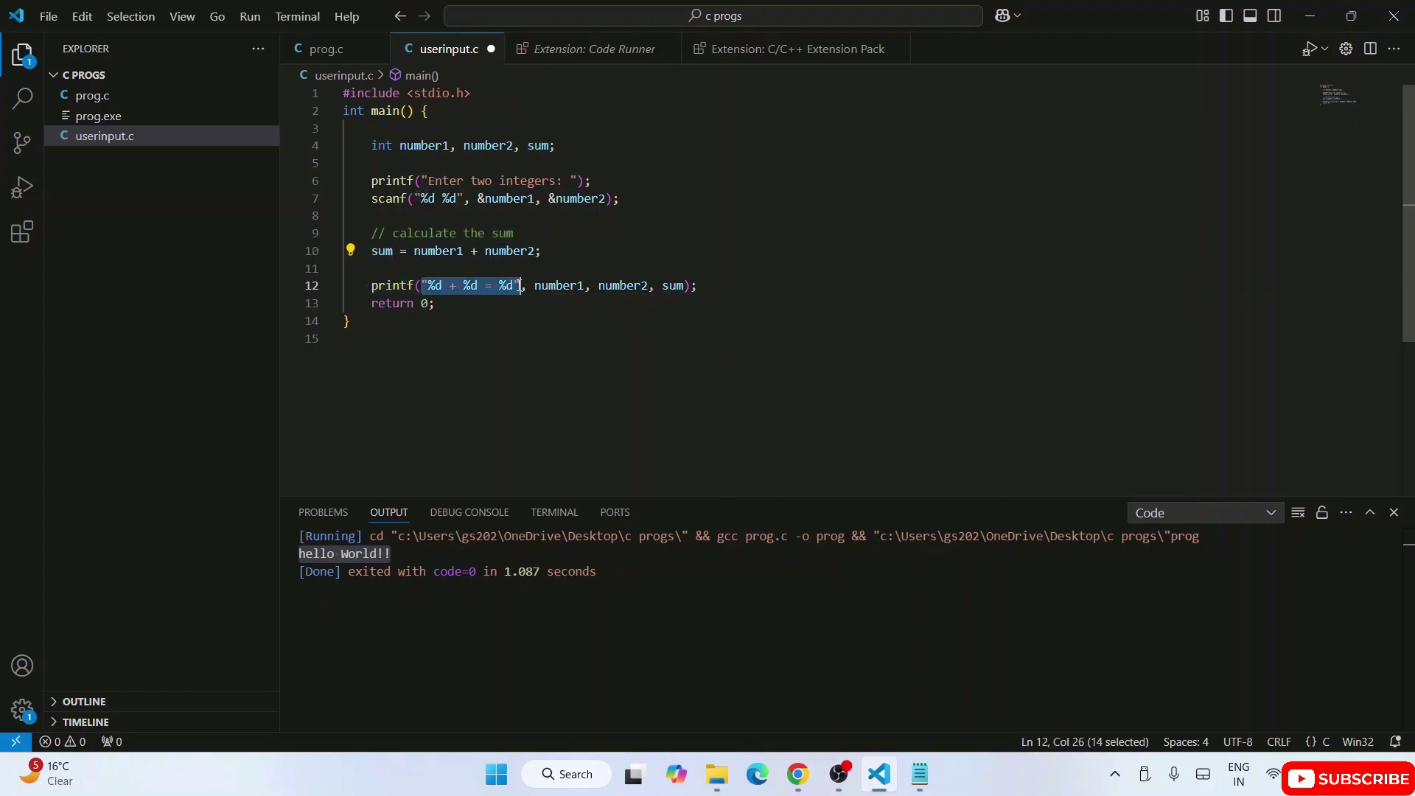
{"action": "left_click", "coordinate": [434, 287]}
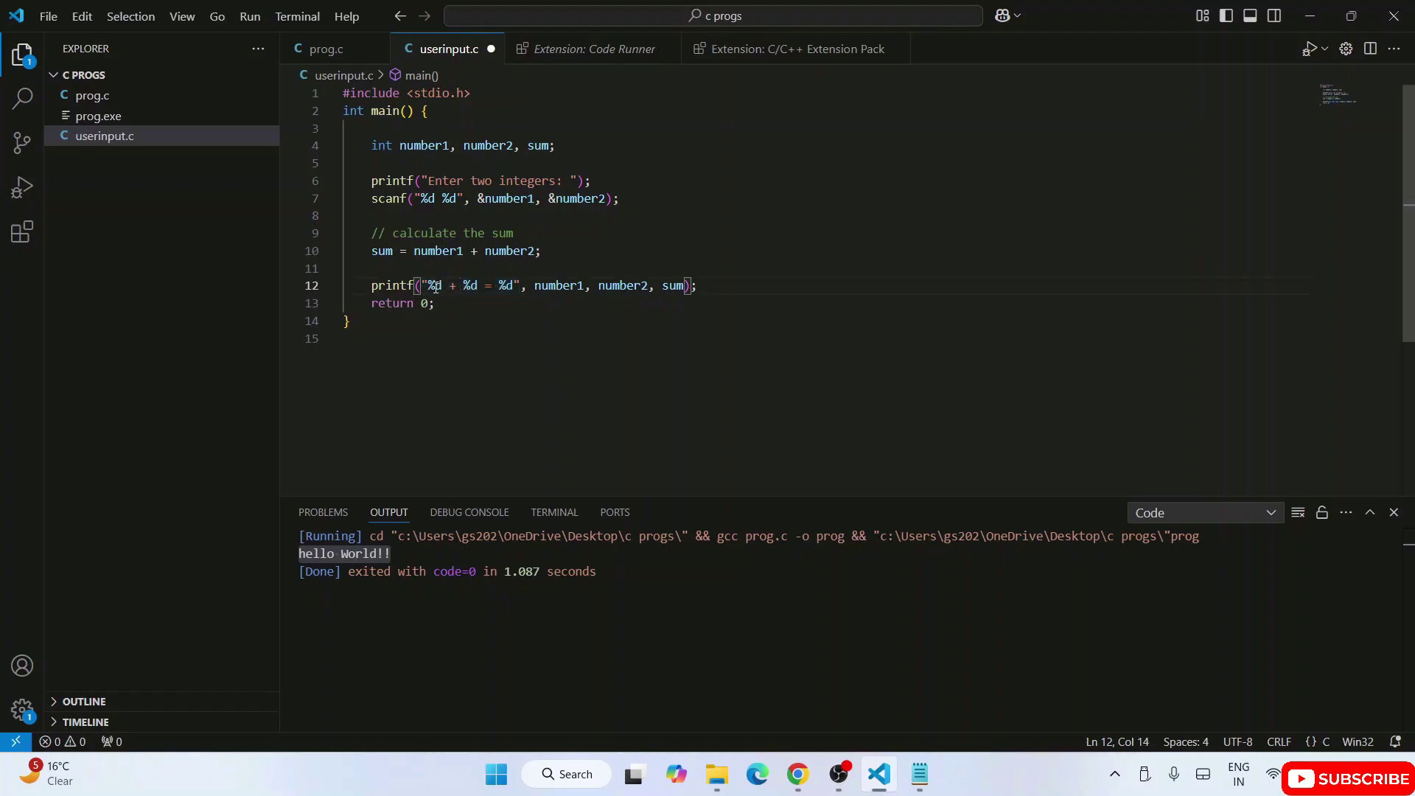
{"action": "mouse_move", "coordinate": [444, 285]}
{"action": "left_mouse_down"}
{"action": "mouse_move", "coordinate": [430, 286]}
{"action": "mouse_move", "coordinate": [515, 286]}
{"action": "left_mouse_up"}
{"action": "left_click", "coordinate": [457, 285]}
{"action": "left_click", "coordinate": [496, 285]}
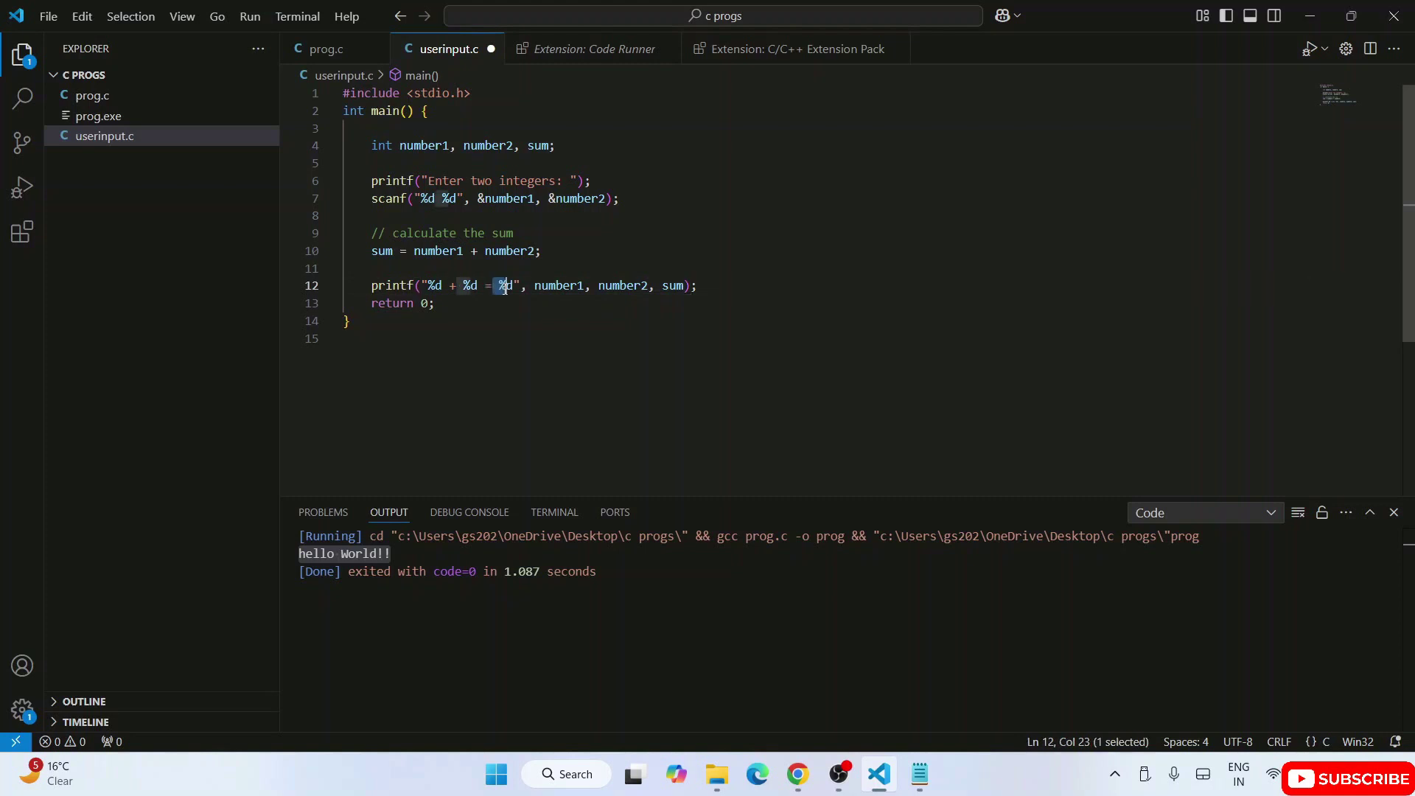
{"action": "left_click", "coordinate": [505, 286]}
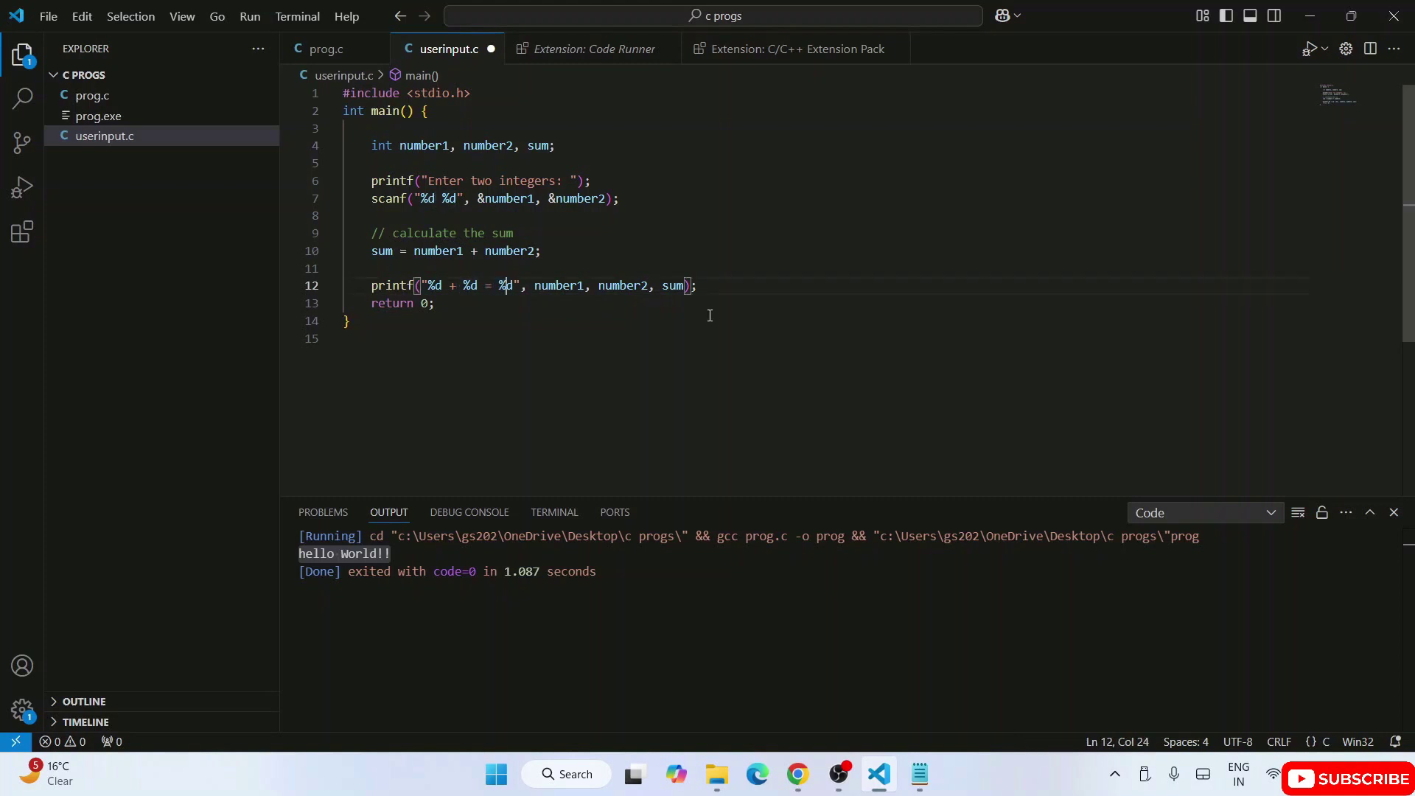
{"action": "left_click", "coordinate": [586, 285]}
{"action": "double_click", "coordinate": [623, 285]}
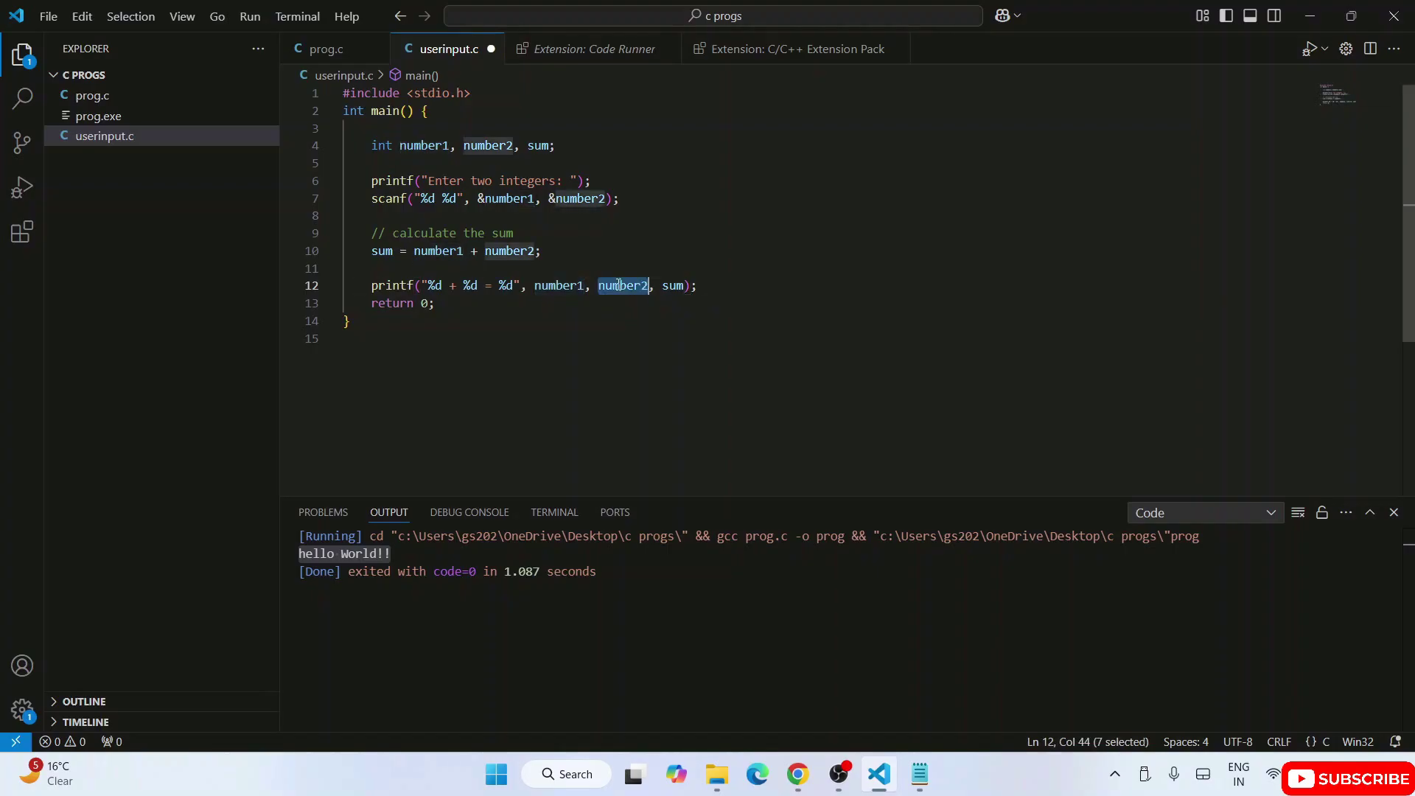
Step: Review the printf and return lines, then save userinput.c from the File menu
{"action": "double_click", "coordinate": [677, 286]}
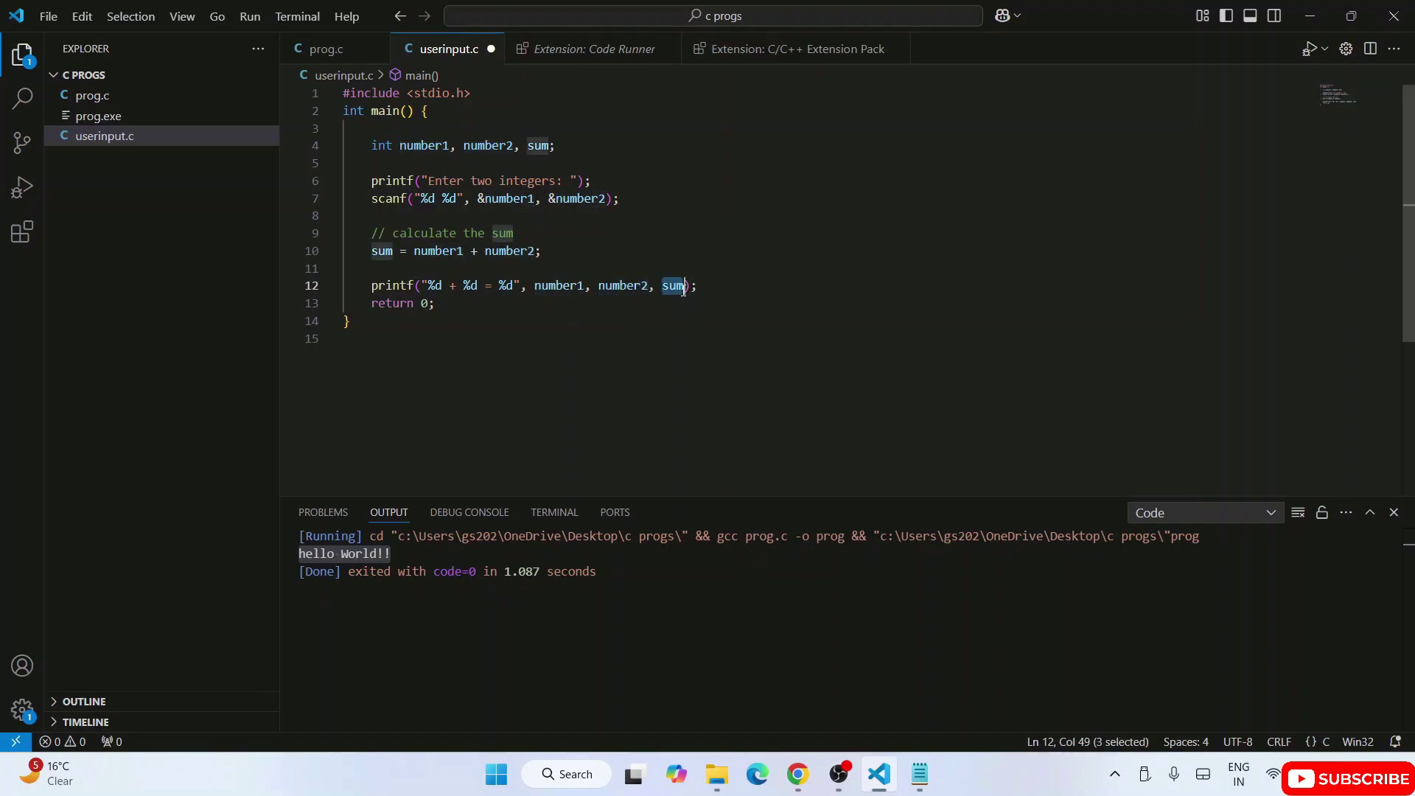
{"action": "left_click", "coordinate": [749, 297]}
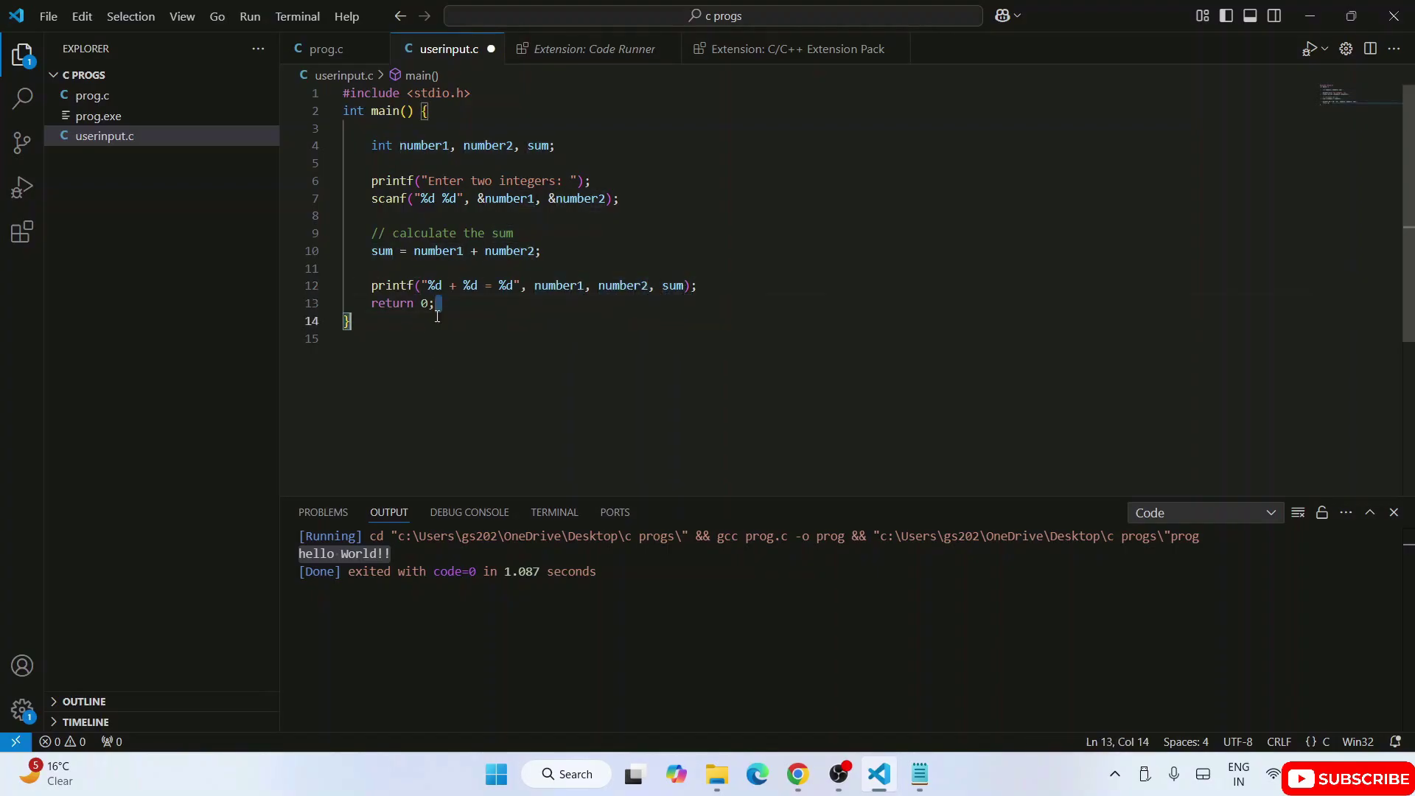
{"action": "key", "text": "shift+Home"}
{"action": "key", "text": "shift+Home"}
{"action": "key", "text": "shift+Home"}
{"action": "key", "text": "End"}
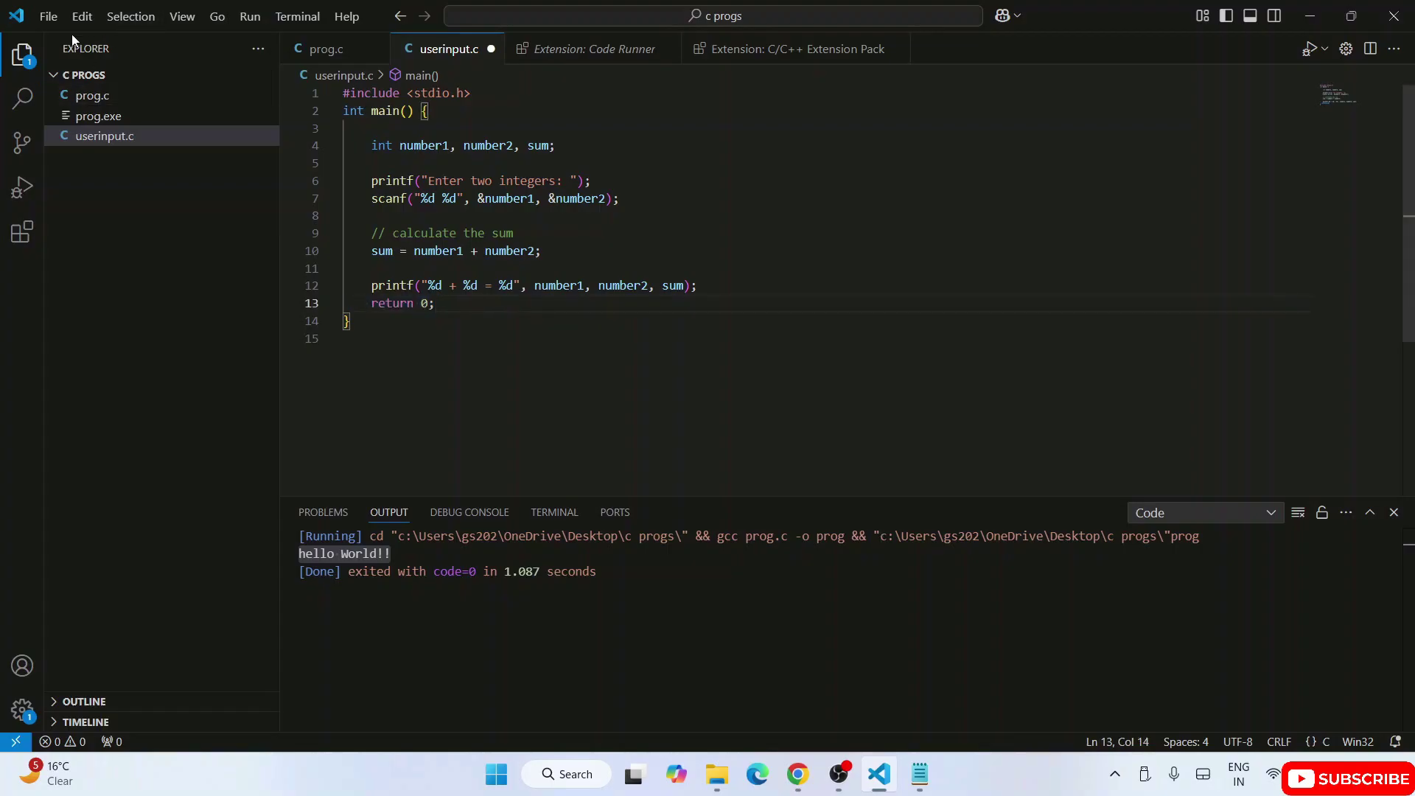
{"action": "left_click", "coordinate": [49, 16]}
{"action": "left_click", "coordinate": [70, 336]}
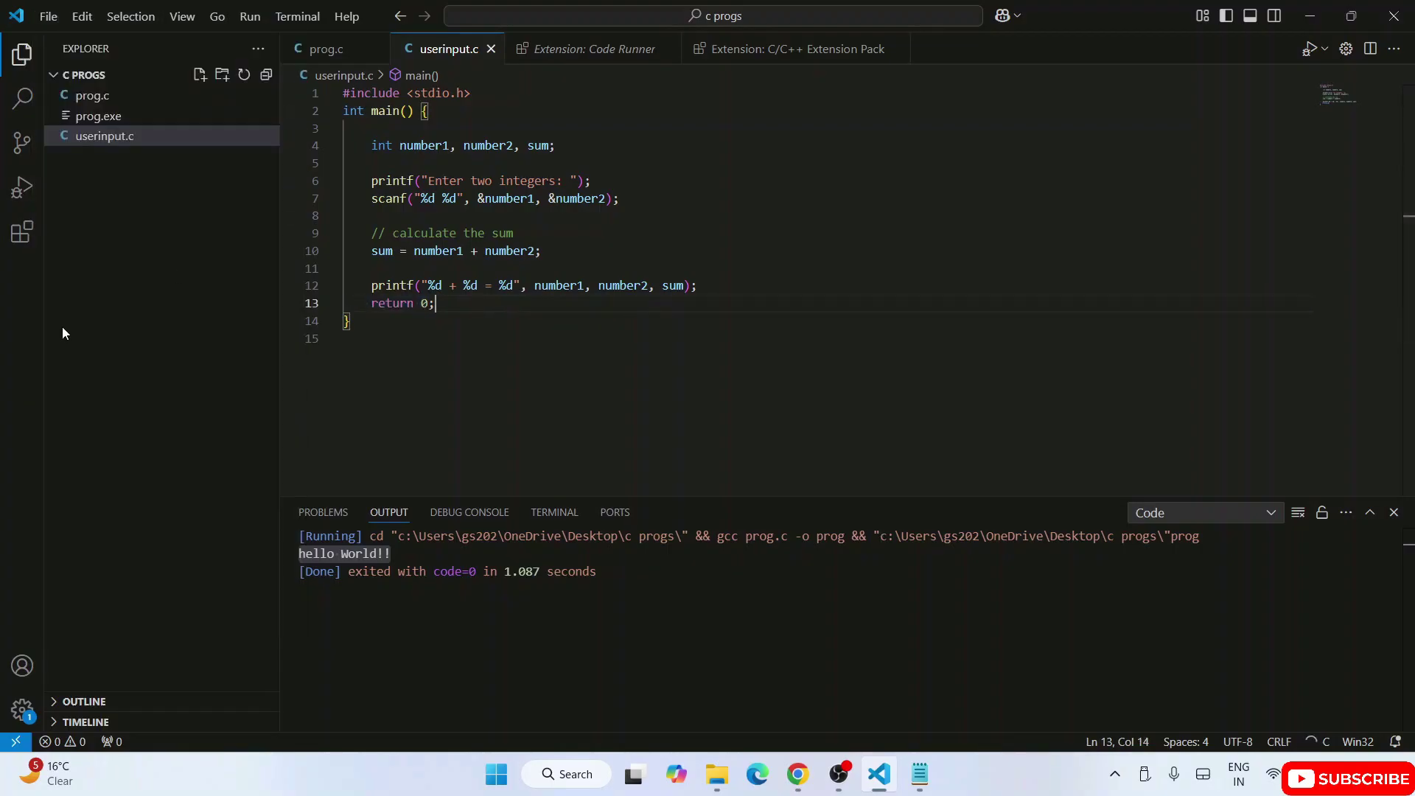
{"action": "left_click", "coordinate": [553, 322]}
Step: Open a new PowerShell terminal in the bottom panel
{"action": "left_click", "coordinate": [298, 16]}
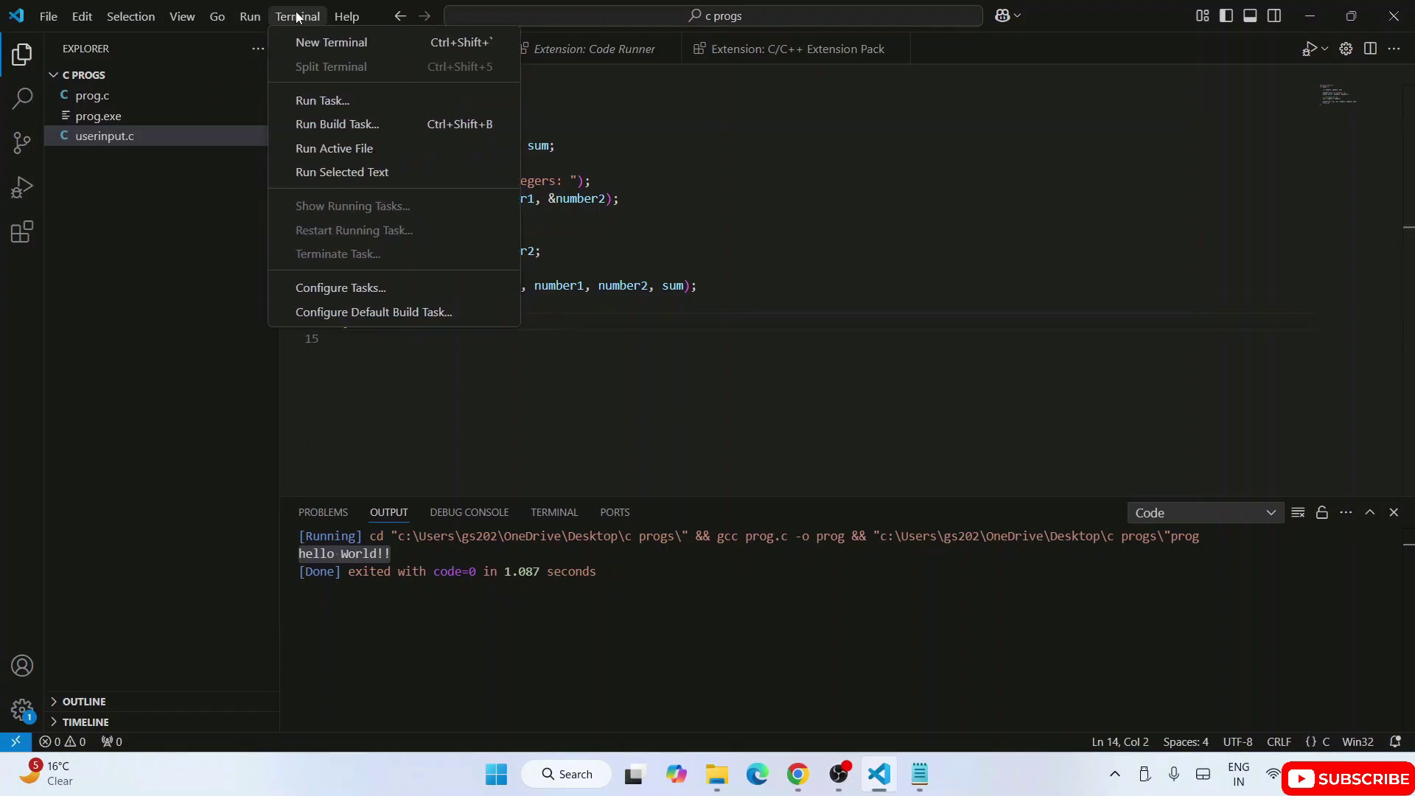
{"action": "left_click", "coordinate": [332, 45]}
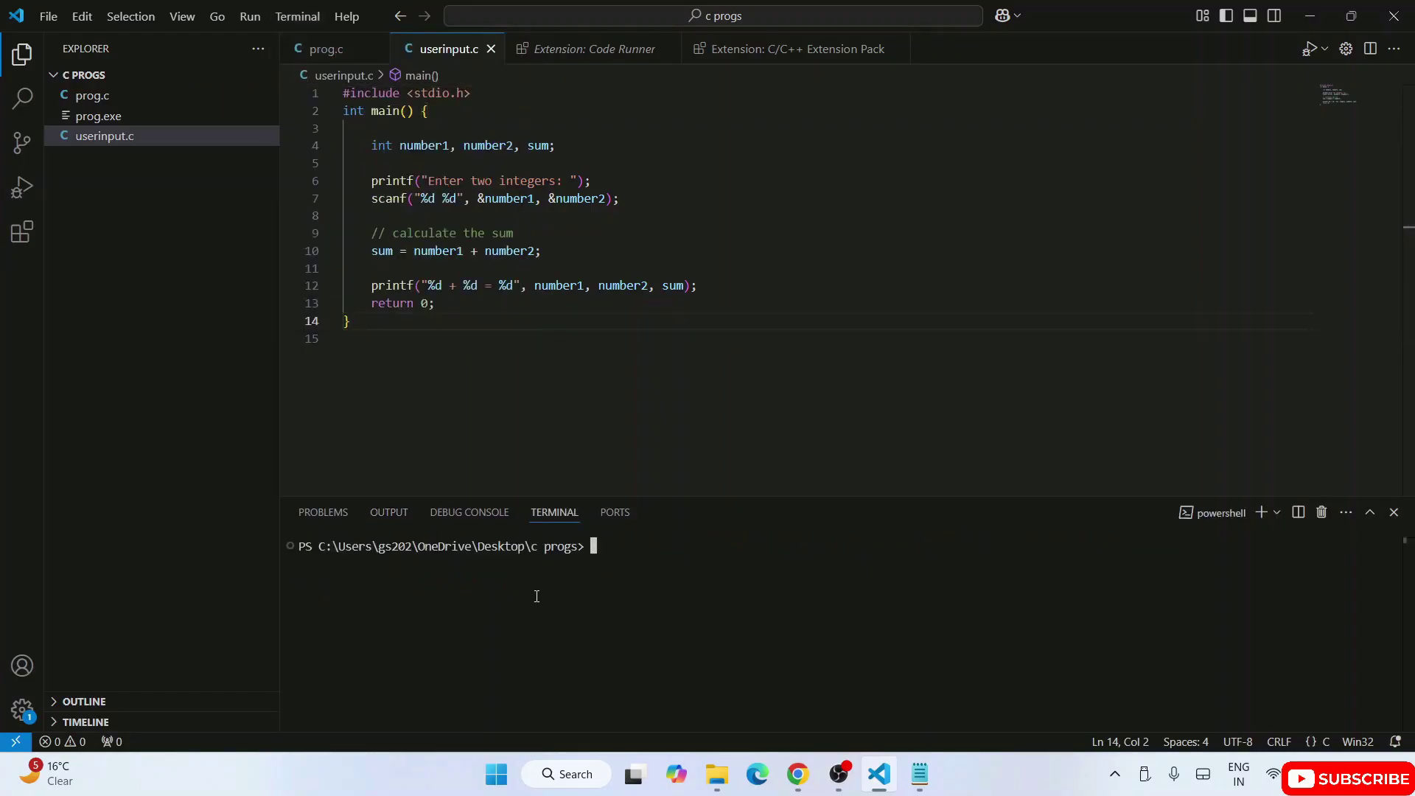
{"action": "triple_click", "coordinate": [626, 558]}
{"action": "left_click", "coordinate": [615, 621]}
Step: Add a Command Prompt terminal from the shell dropdown and focus it
{"action": "left_click", "coordinate": [1277, 515]}
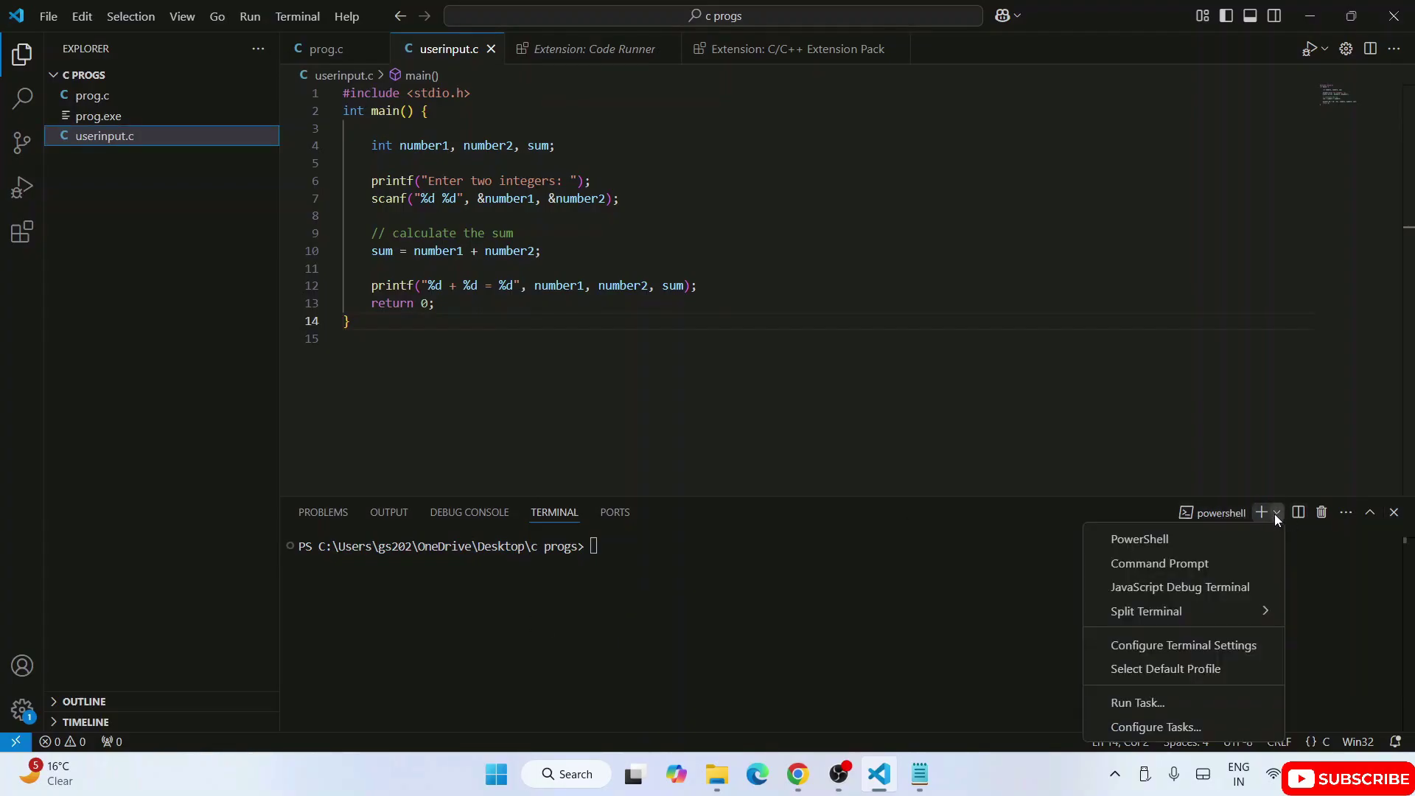
{"action": "left_click", "coordinate": [1169, 566]}
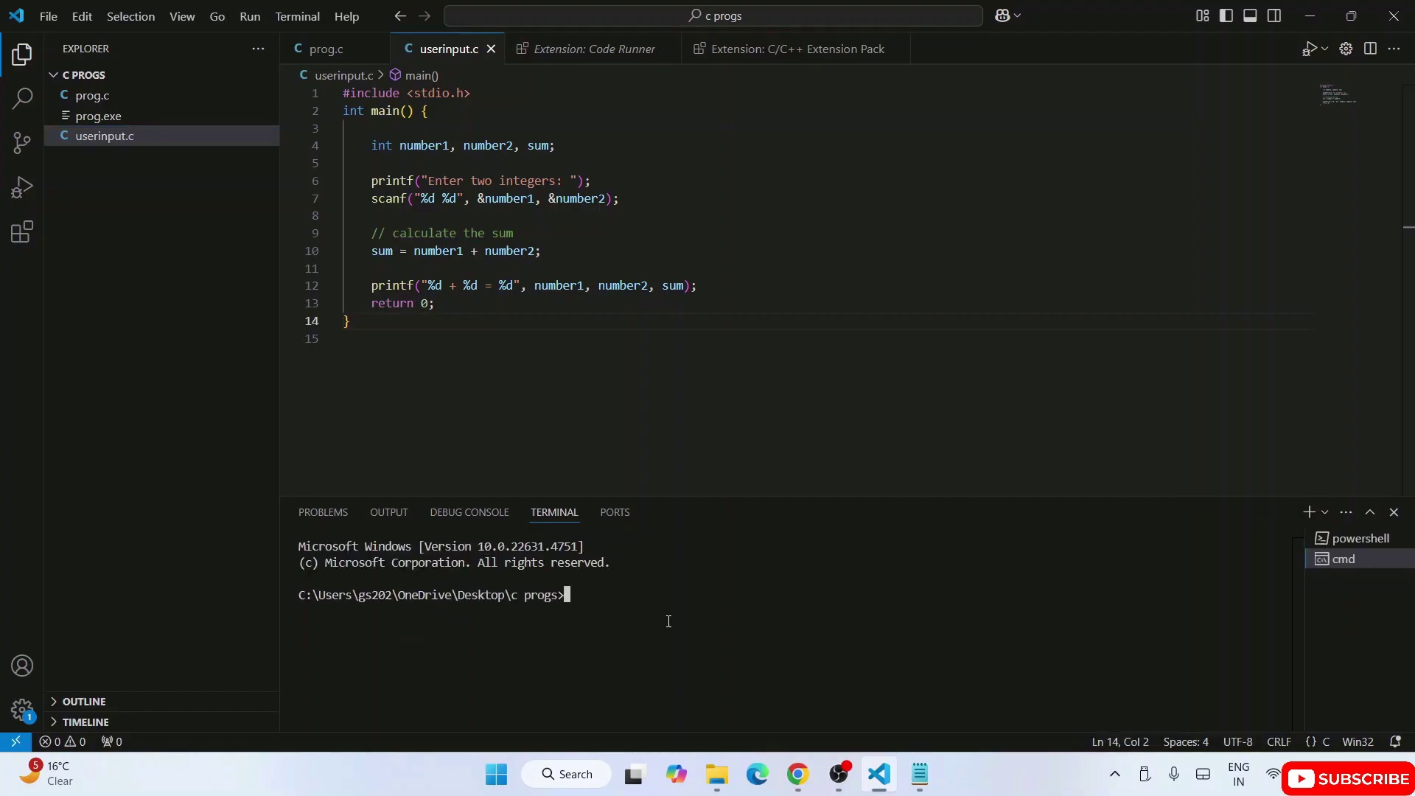
{"action": "key", "text": "ctrl+a"}
{"action": "left_click", "coordinate": [632, 362]}
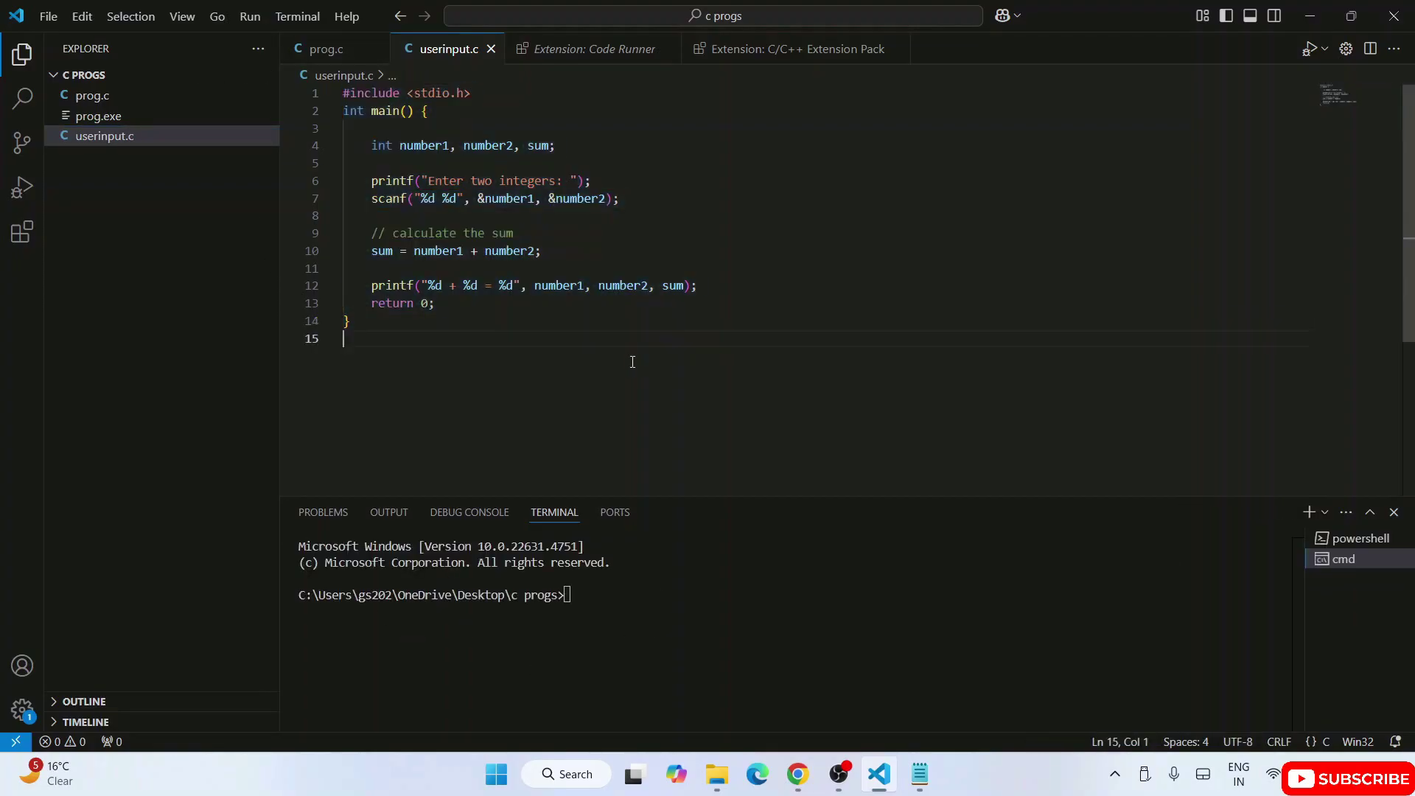
{"action": "left_click", "coordinate": [597, 605]}
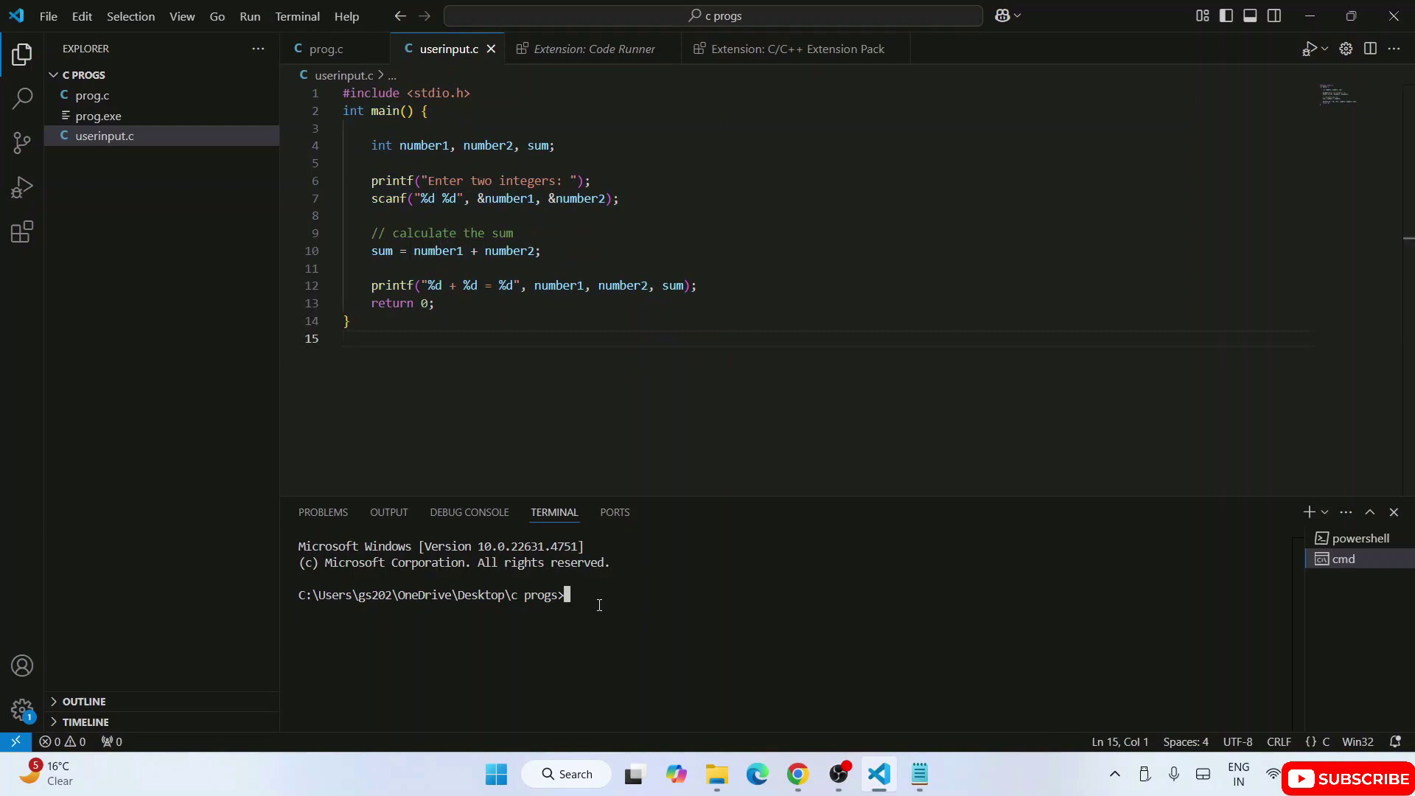
{"action": "type", "text": "g++"}
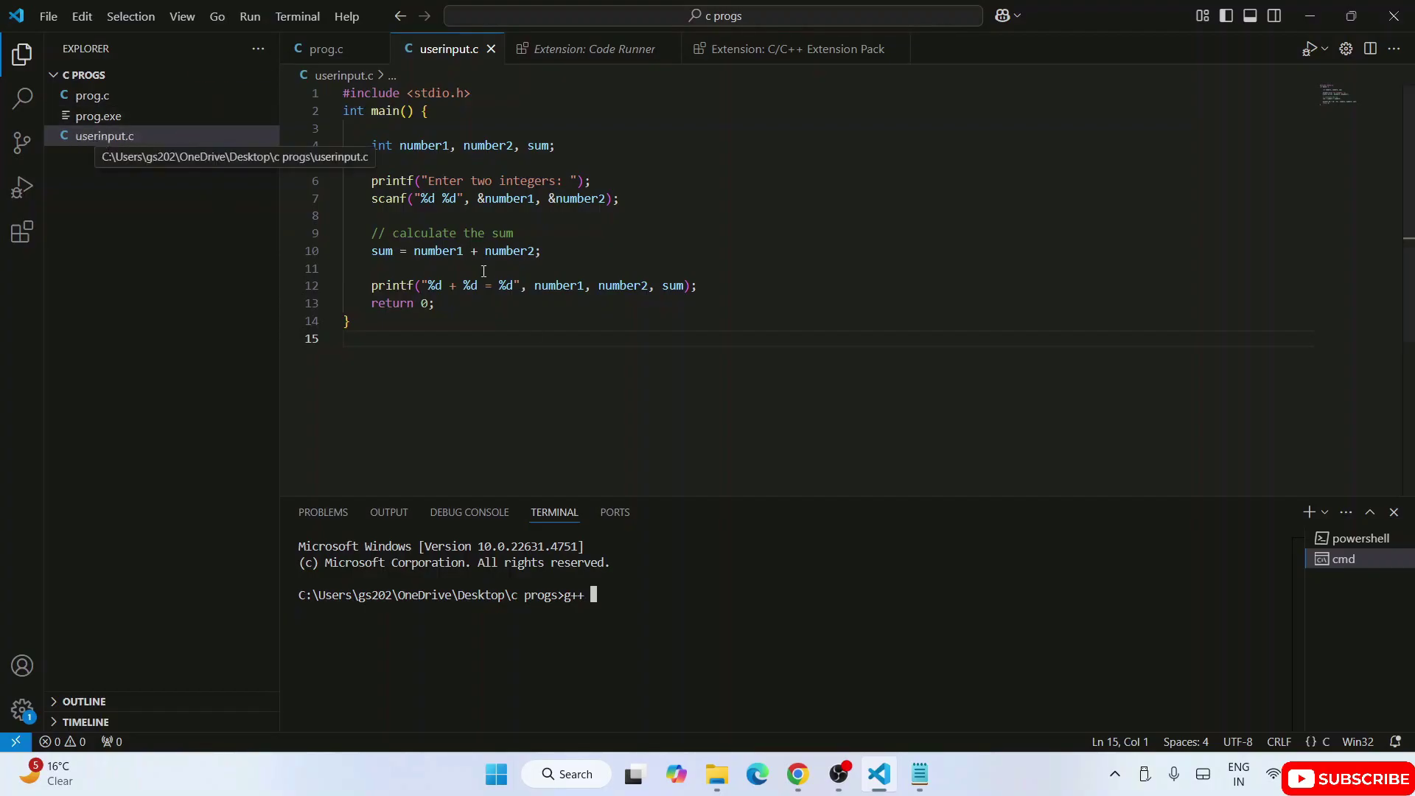
{"action": "type", "text": " unser"}
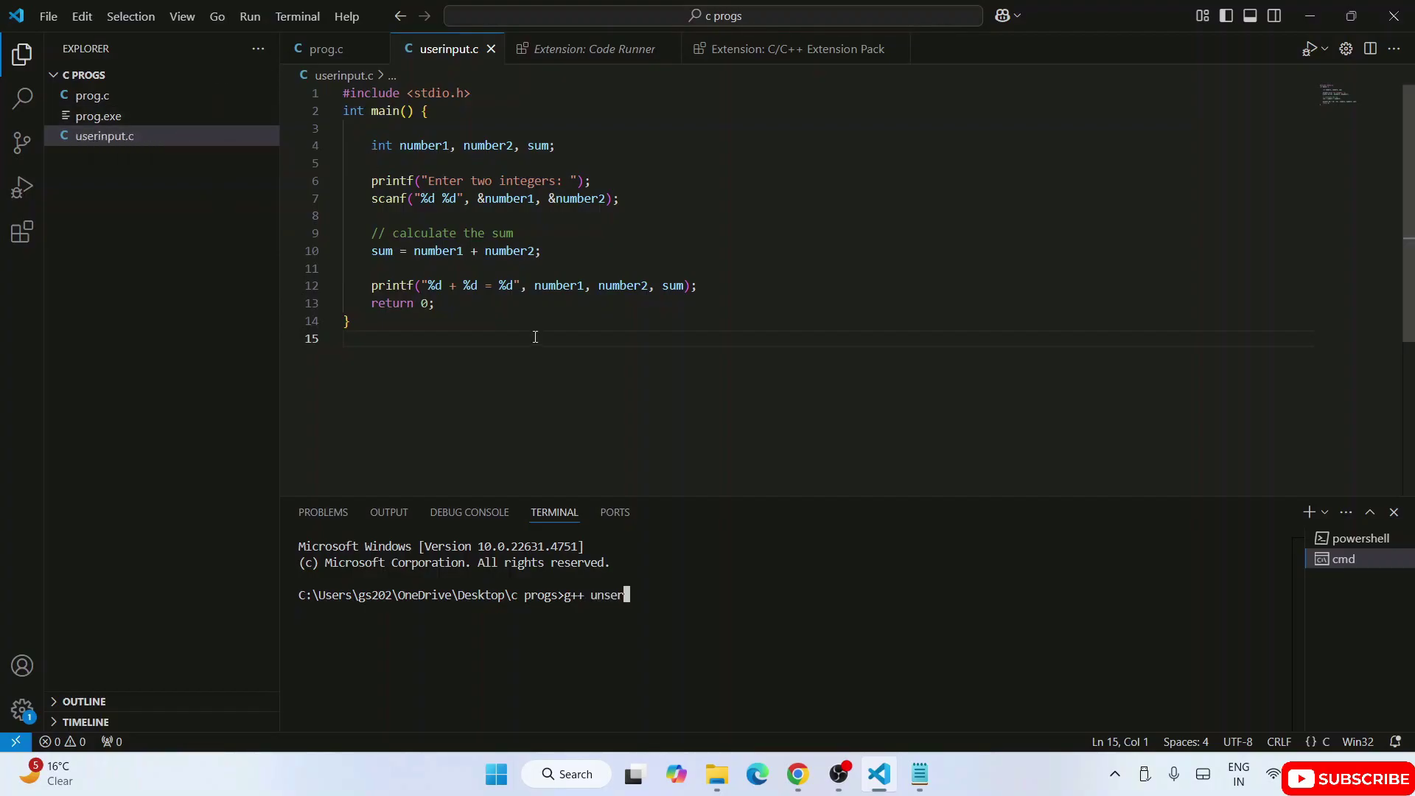
{"action": "key", "text": "BackSpace"}
{"action": "key", "text": "BackSpace"}
{"action": "key", "text": "BackSpace"}
{"action": "key", "text": "BackSpace"}
{"action": "type", "text": "serinput.c"}
Step: Compile with g++ userinput.c in the cmd terminal and check the folder path
{"action": "key", "text": "Return"}
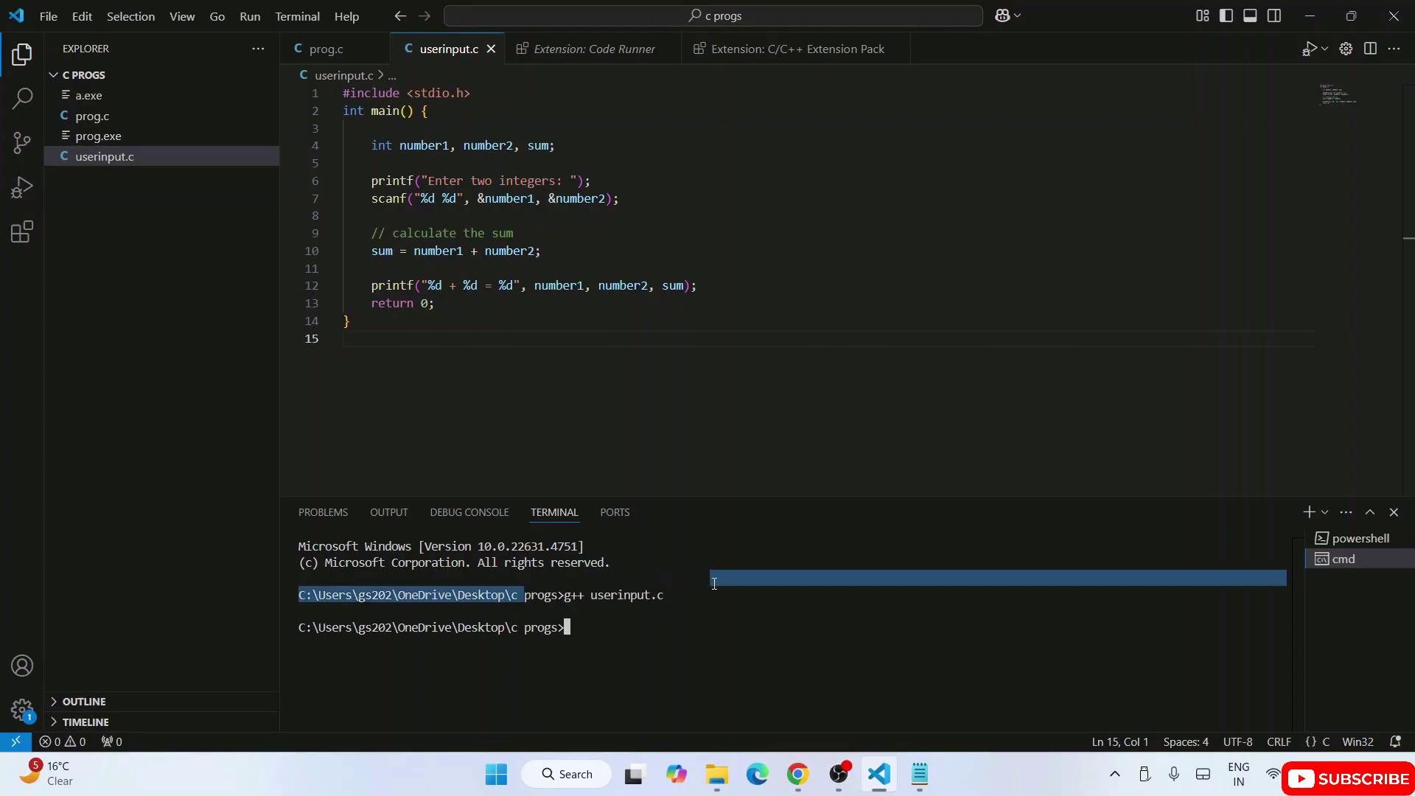
{"action": "left_click_drag", "start_coordinate": [526, 596], "coordinate": [686, 611]}
{"action": "left_click", "coordinate": [671, 627]}
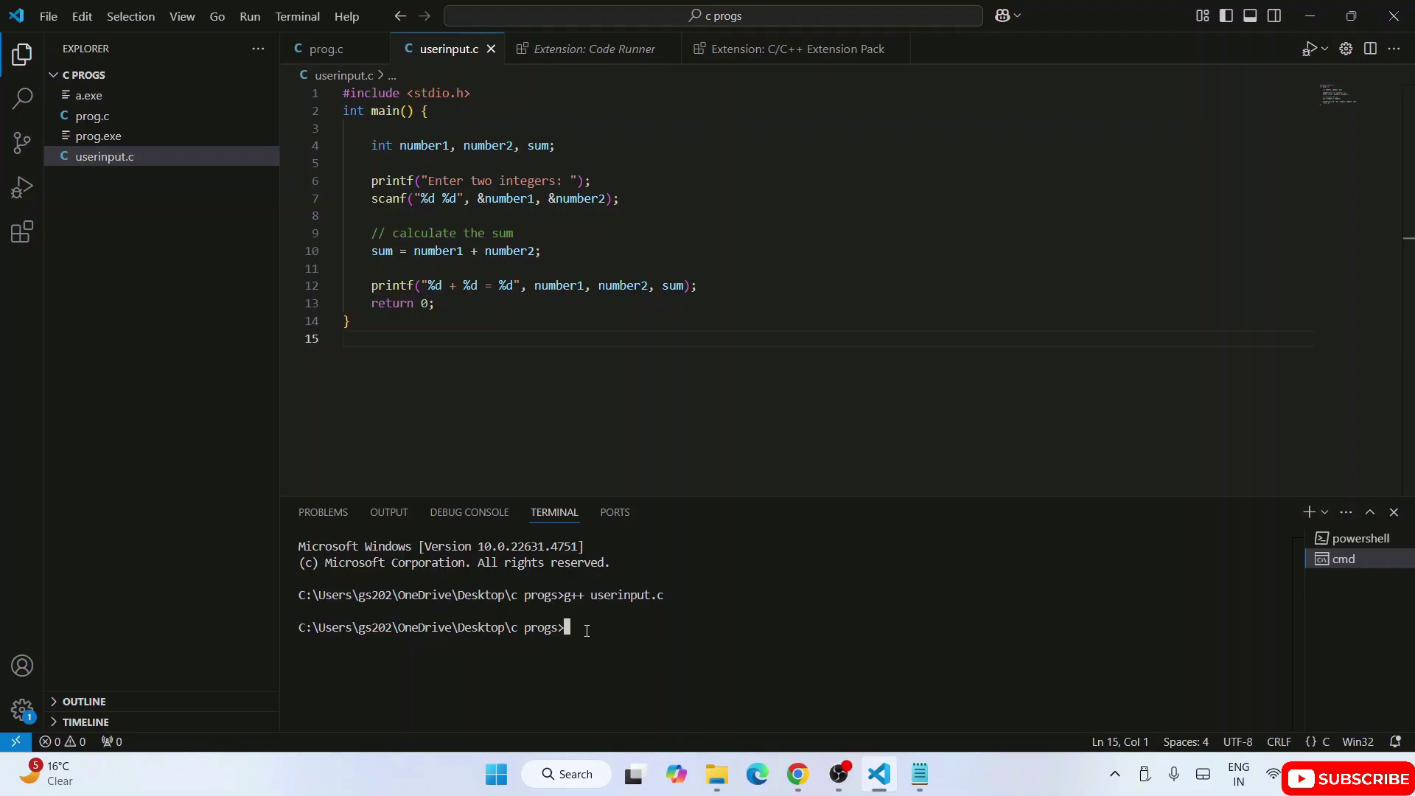
{"action": "type", "text": "a"}
Step: Run a and enter 8 and 7 at the two-integer prompt
{"action": "key", "text": "Return"}
{"action": "left_click_drag", "start_coordinate": [300, 644], "coordinate": [432, 644]}
{"action": "left_click", "coordinate": [472, 182]}
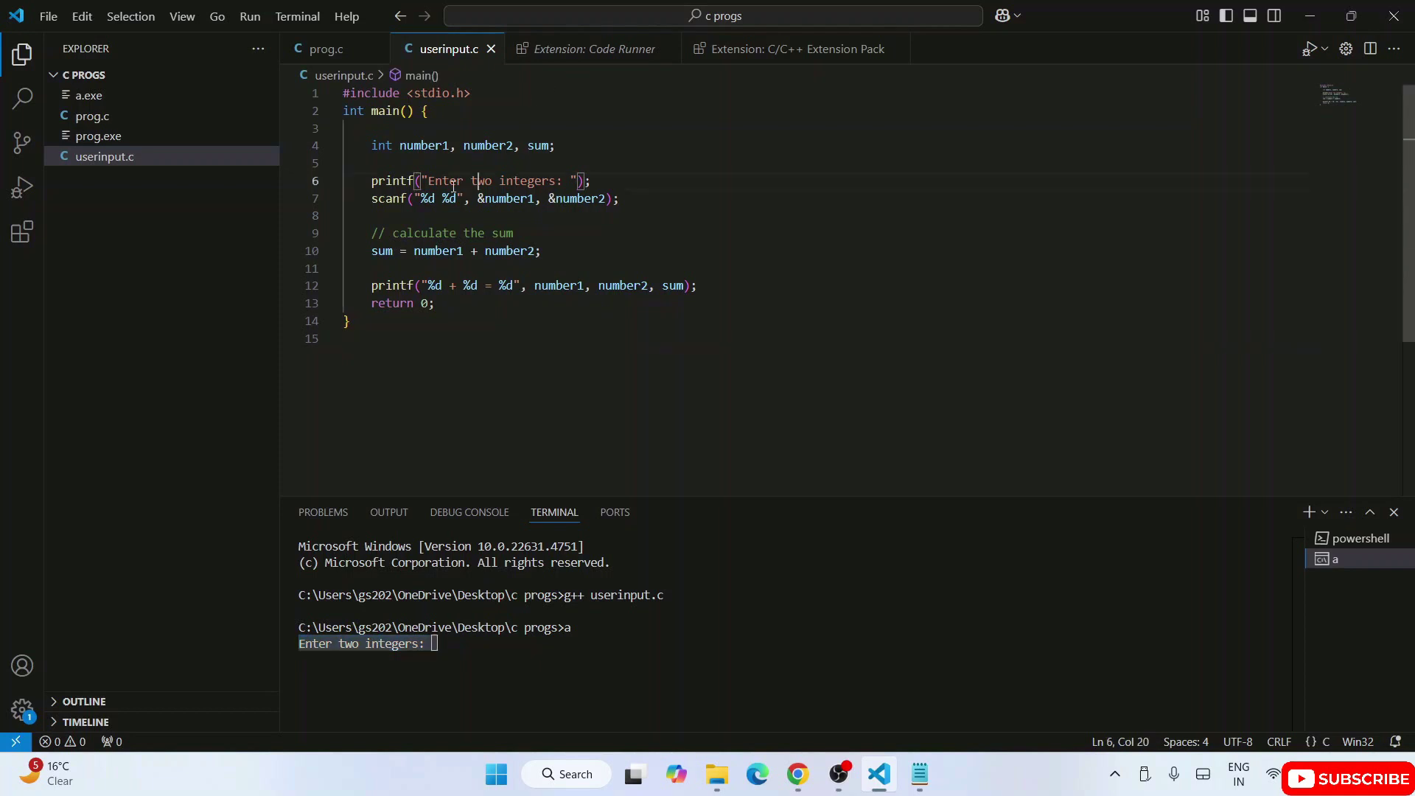
{"action": "left_click", "coordinate": [375, 678]}
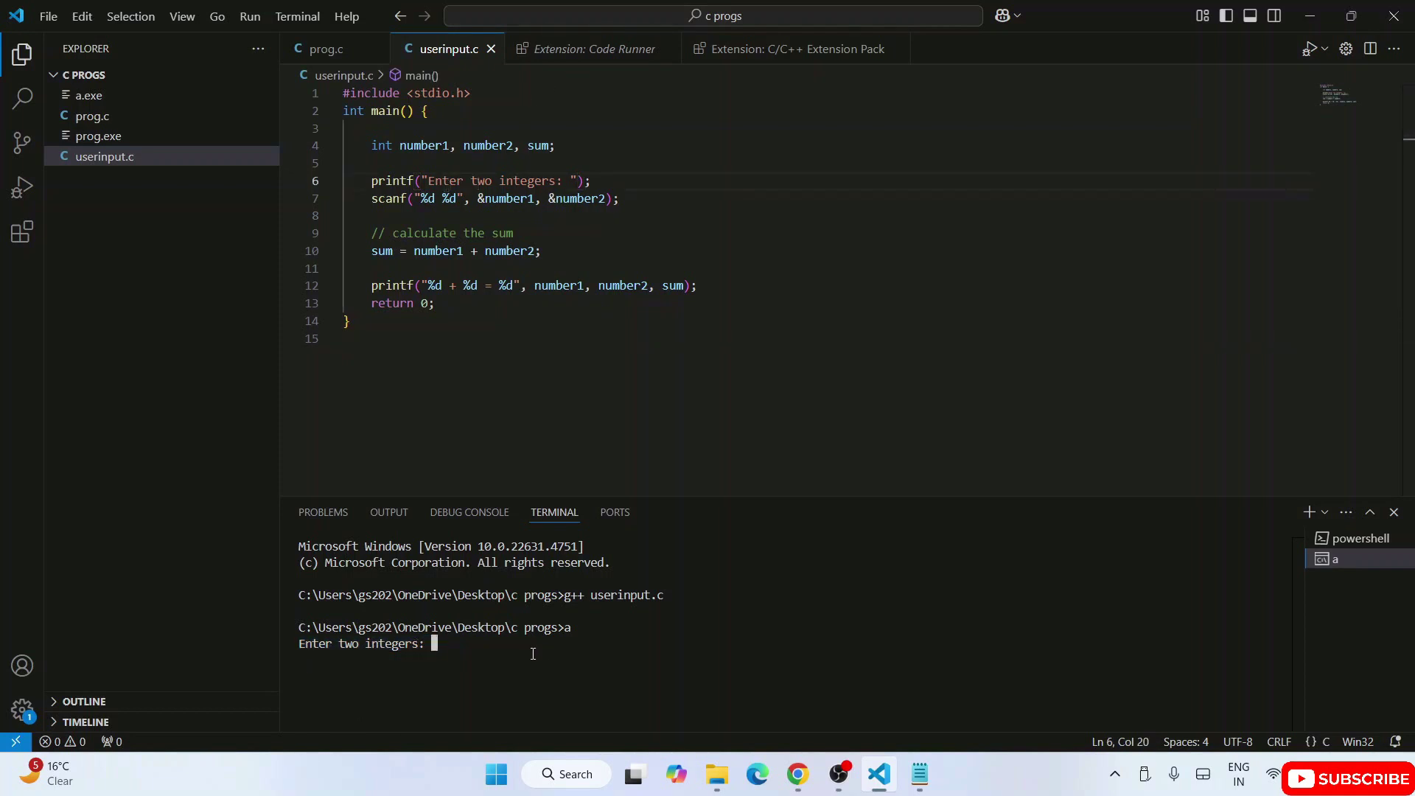
{"action": "type", "text": "8"}
{"action": "key", "text": "Return"}
{"action": "type", "text": "7"}
{"action": "key", "text": "Return"}
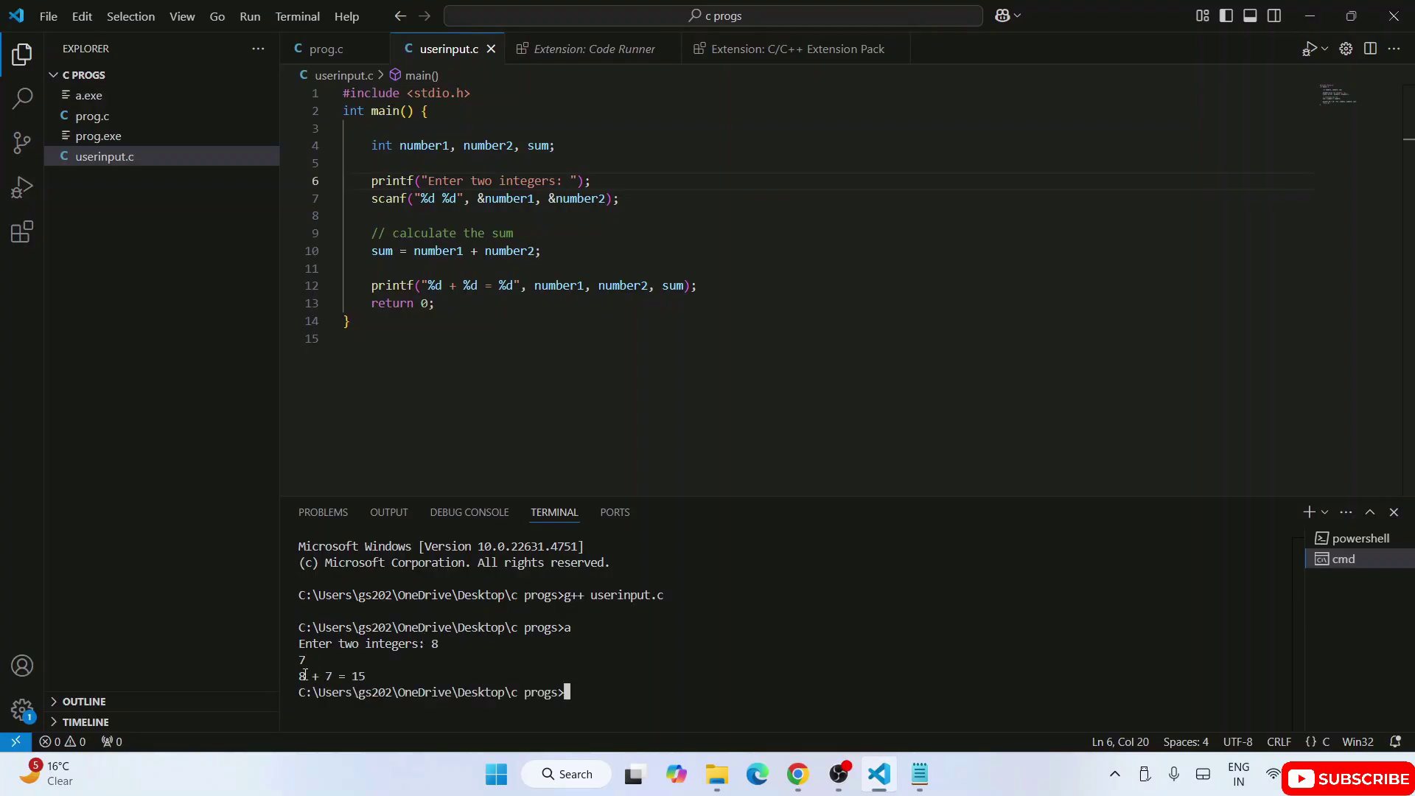
Step: Highlight the entered 8 and 7 and the printed 8 + 7 = 15 result
{"action": "left_click_drag", "start_coordinate": [301, 677], "coordinate": [567, 696]}
{"action": "left_click", "coordinate": [470, 662]}
{"action": "double_click", "coordinate": [435, 647]}
{"action": "left_click", "coordinate": [454, 644]}
{"action": "left_click_drag", "start_coordinate": [443, 643], "coordinate": [427, 643]}
{"action": "mouse_move", "coordinate": [328, 661]}
{"action": "left_mouse_down"}
{"action": "mouse_move", "coordinate": [284, 660]}
{"action": "mouse_move", "coordinate": [334, 676]}
{"action": "left_mouse_up"}
{"action": "left_click", "coordinate": [301, 677]}
{"action": "left_click", "coordinate": [378, 675]}
{"action": "left_click_drag", "start_coordinate": [393, 675], "coordinate": [283, 676]}
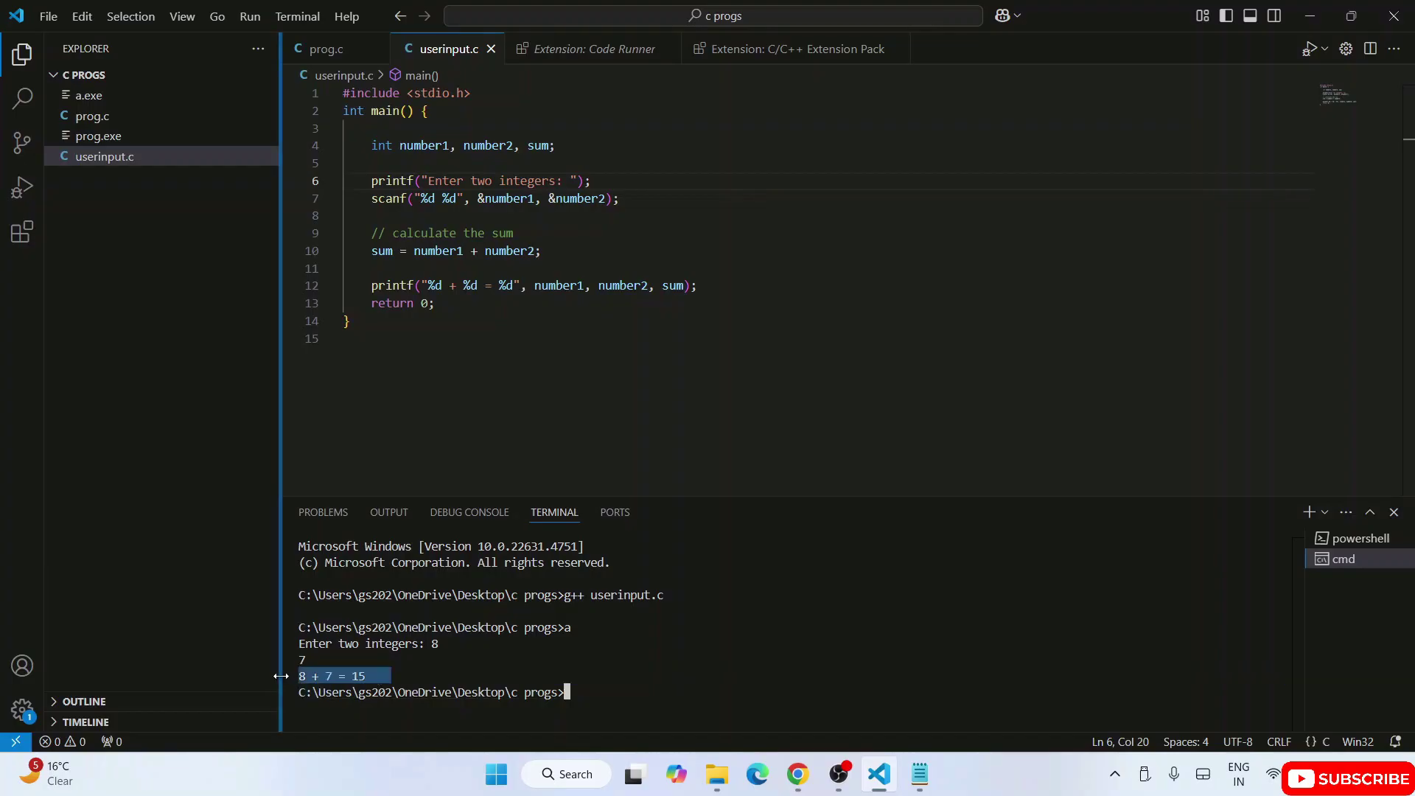
{"action": "left_click", "coordinate": [560, 634]}
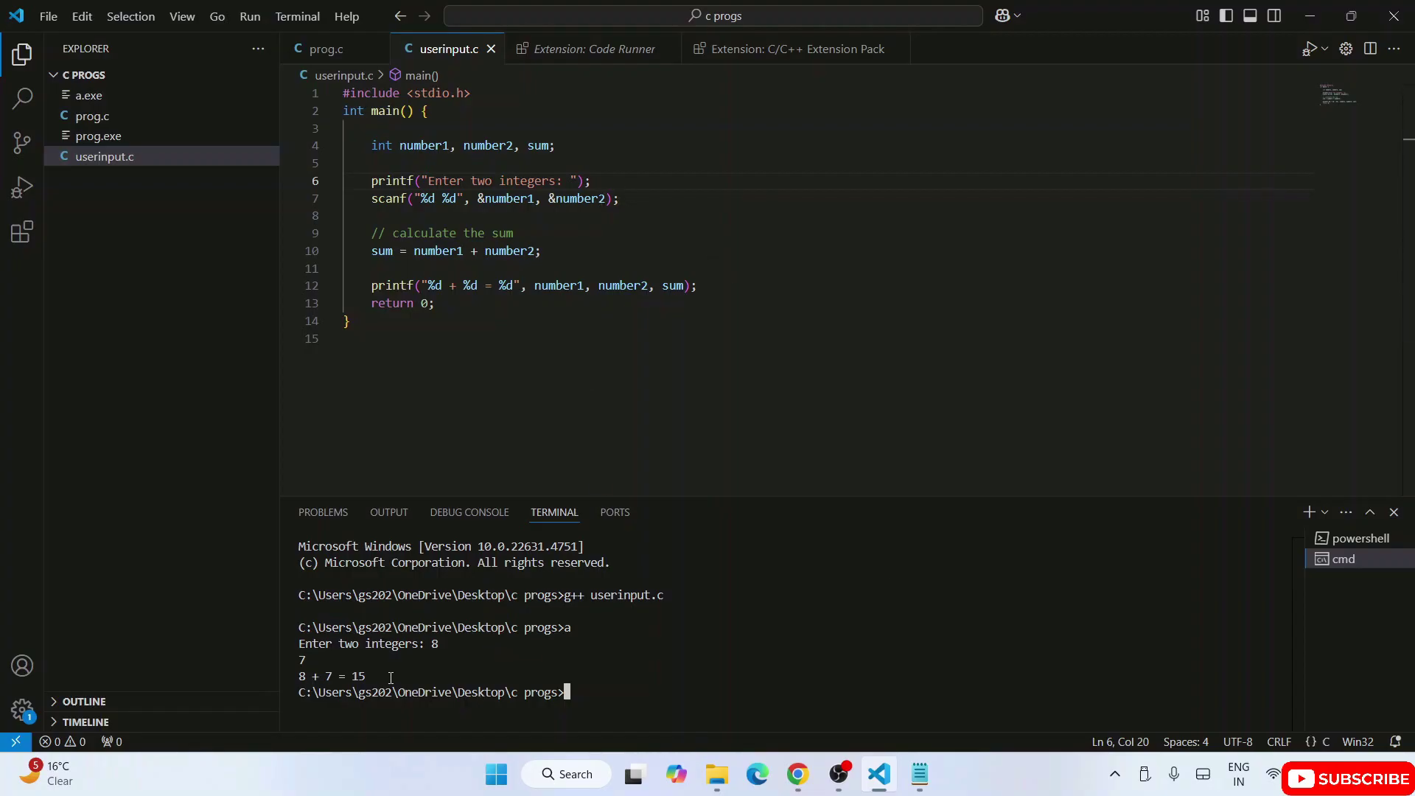
{"action": "left_click_drag", "start_coordinate": [392, 676], "coordinate": [299, 611]}
Step: Return the caret to the end of the code, then switch to Chrome
{"action": "left_click", "coordinate": [666, 268]}
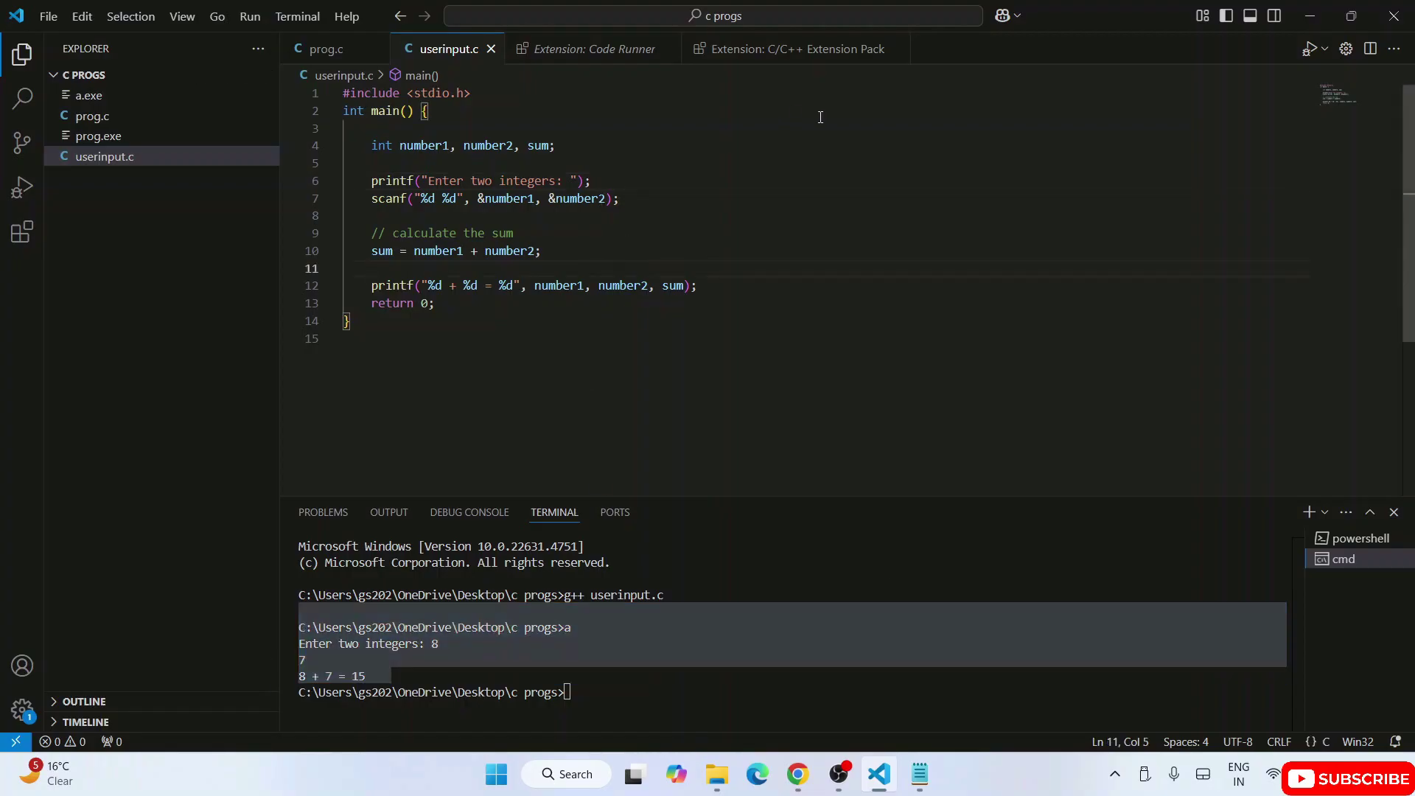
{"action": "left_click", "coordinate": [625, 392]}
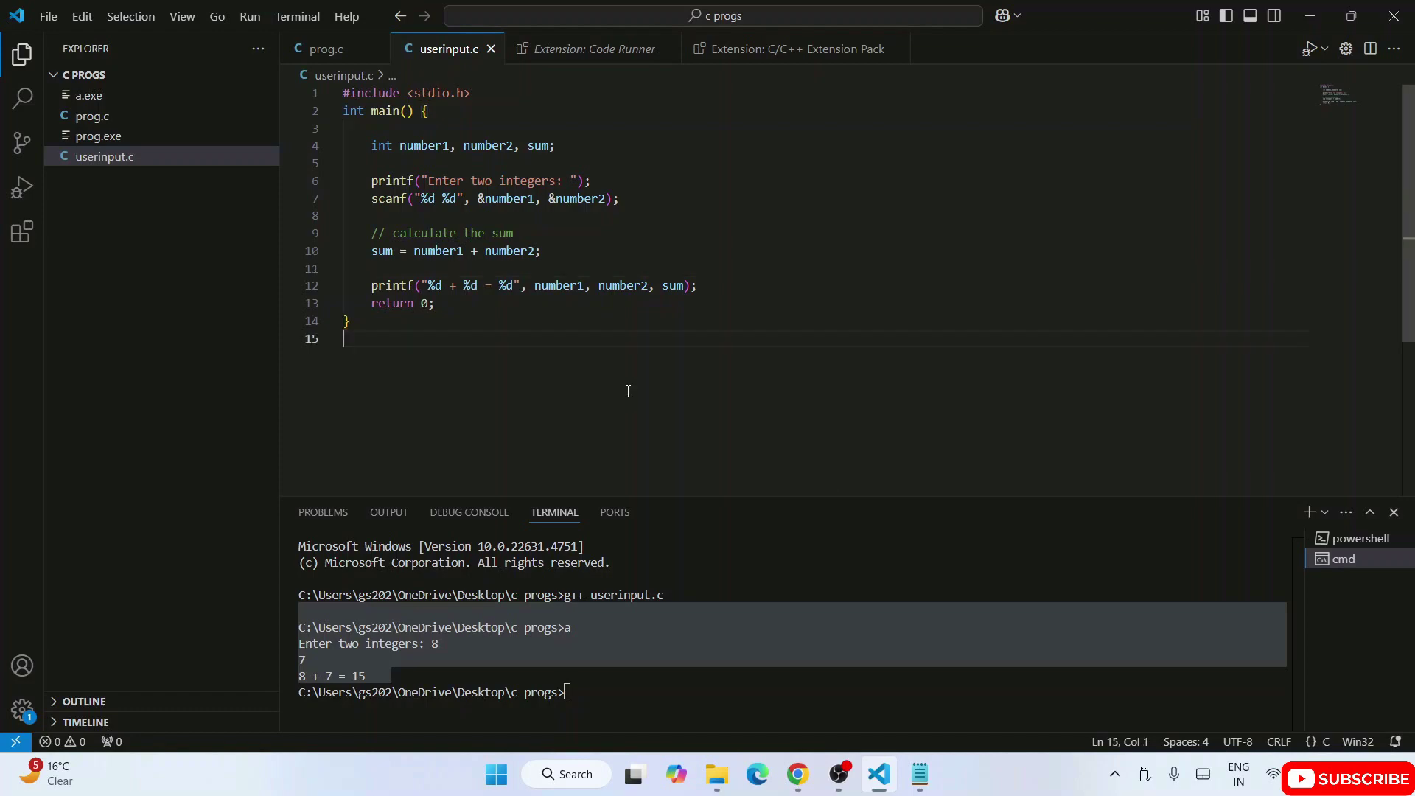
{"action": "left_click", "coordinate": [796, 778]}
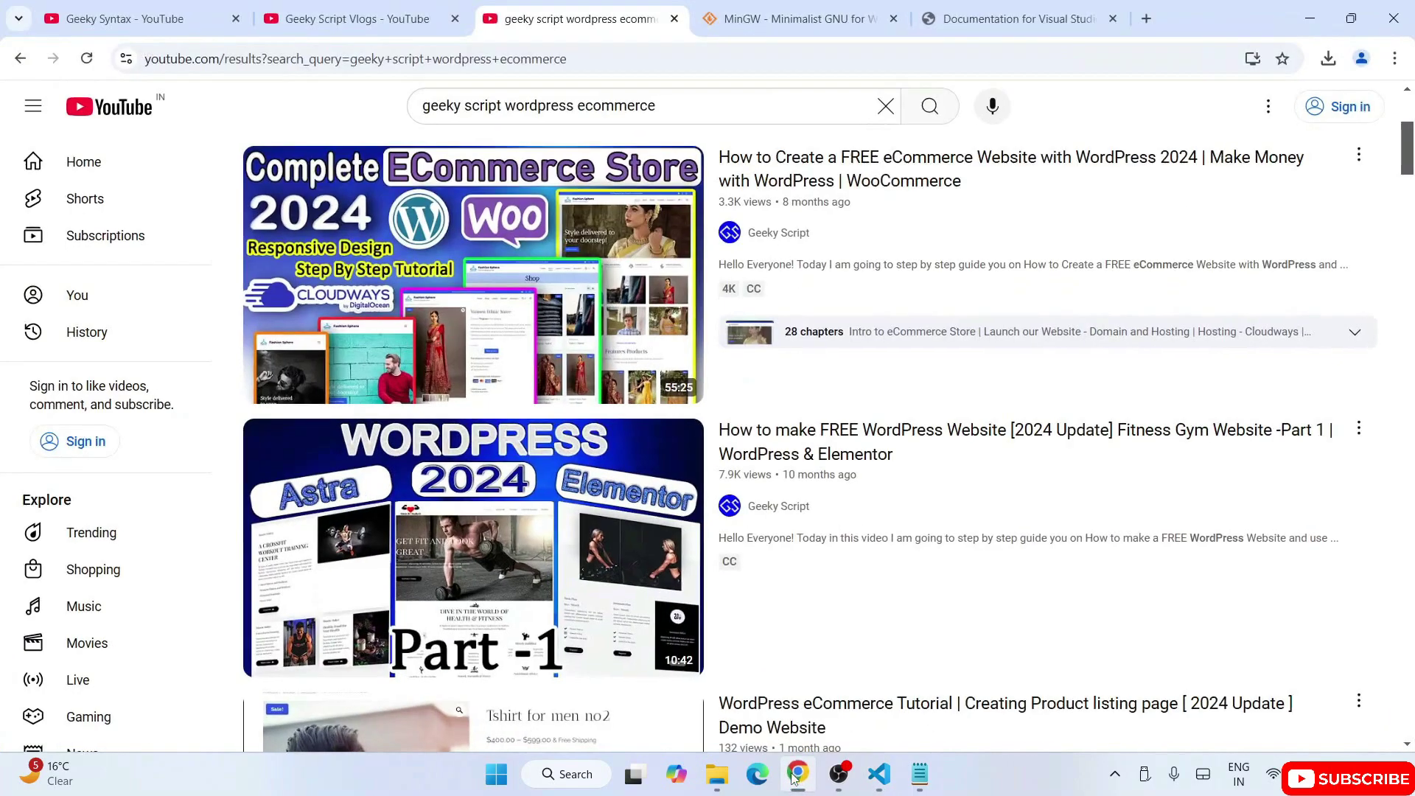
{"action": "left_click", "coordinate": [122, 18]}
{"action": "left_click_drag", "start_coordinate": [482, 330], "coordinate": [813, 350]}
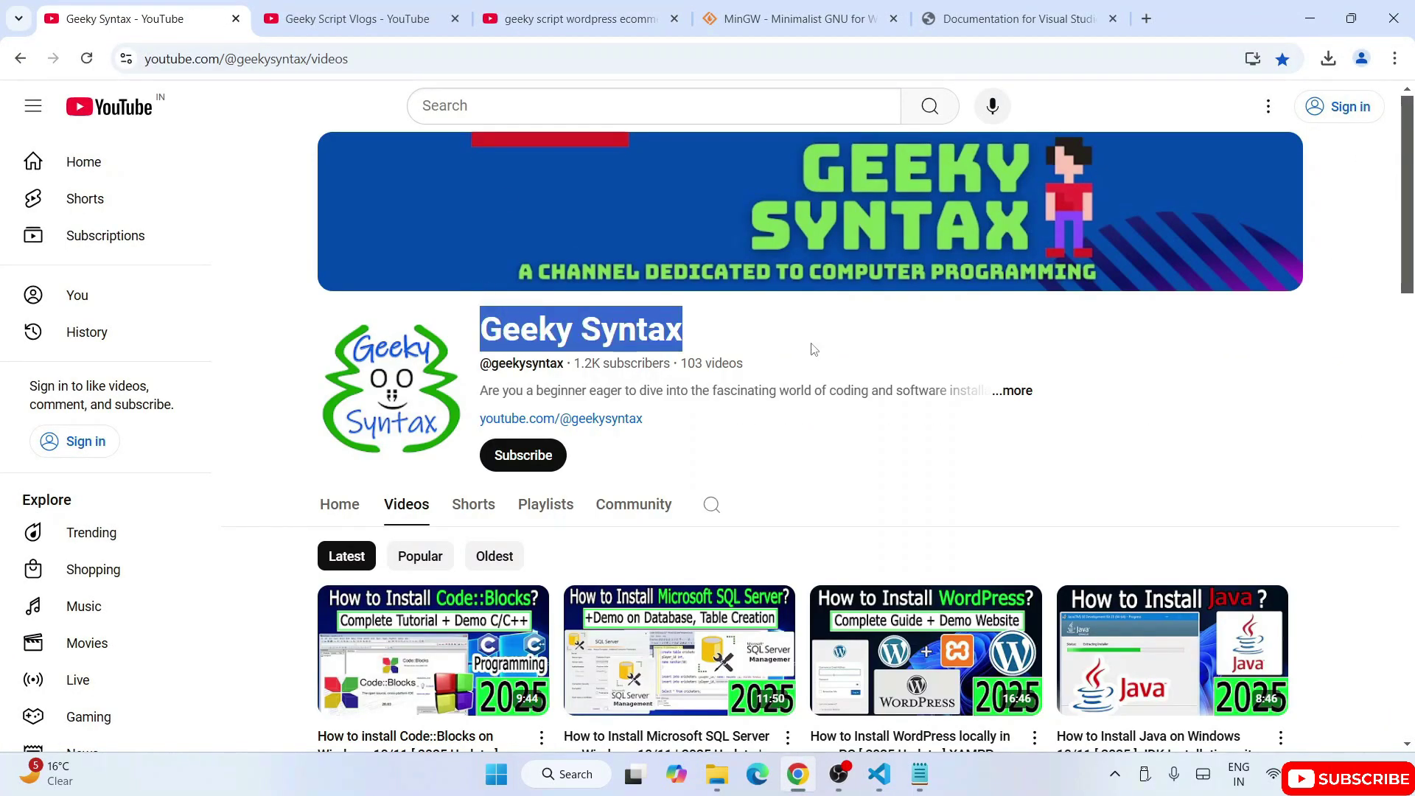
{"action": "left_click", "coordinate": [816, 347]}
{"action": "scroll", "coordinate": [862, 332], "scroll_direction": "down", "scroll_amount": 4}
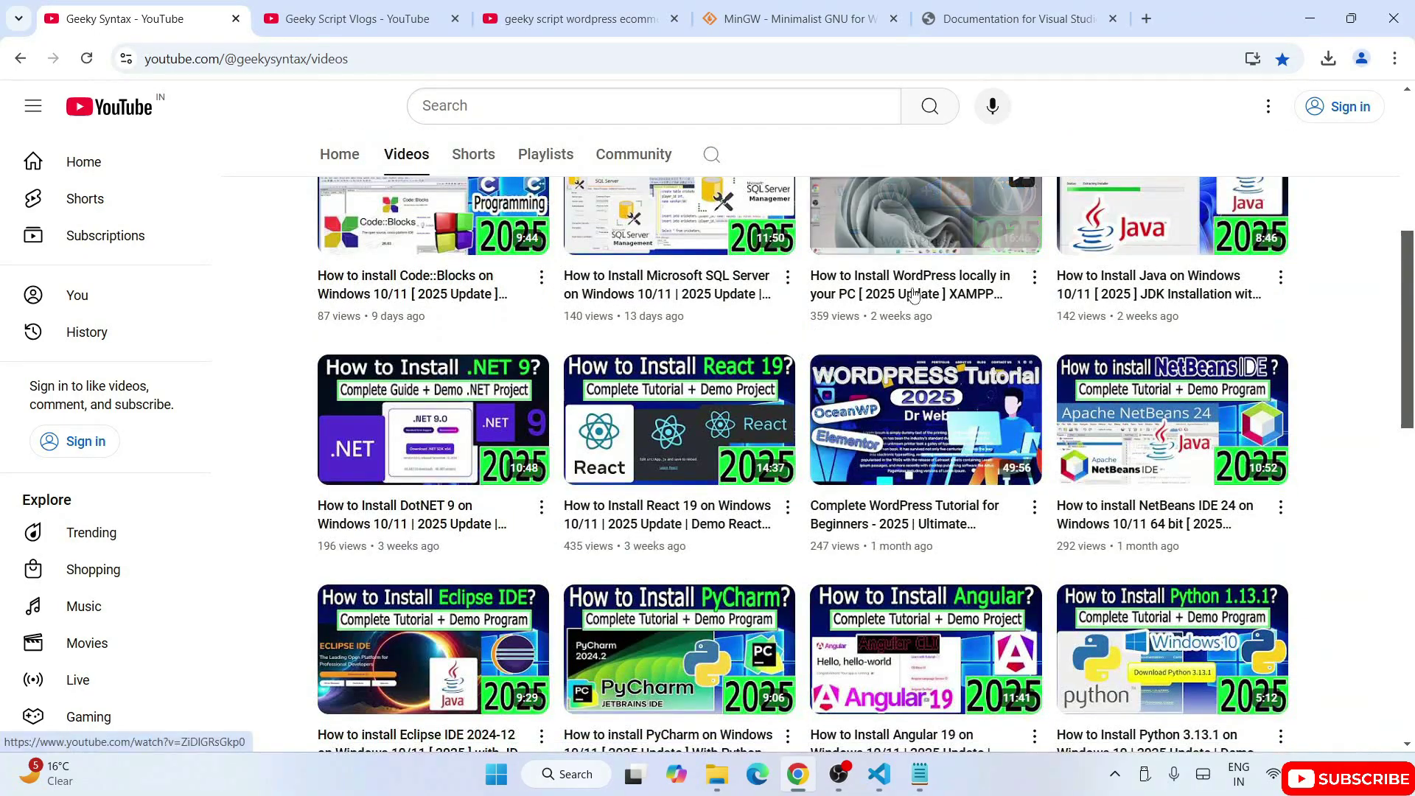
{"action": "scroll", "coordinate": [803, 307], "scroll_direction": "up", "scroll_amount": 3}
{"action": "scroll", "coordinate": [1048, 347], "scroll_direction": "down", "scroll_amount": 3}
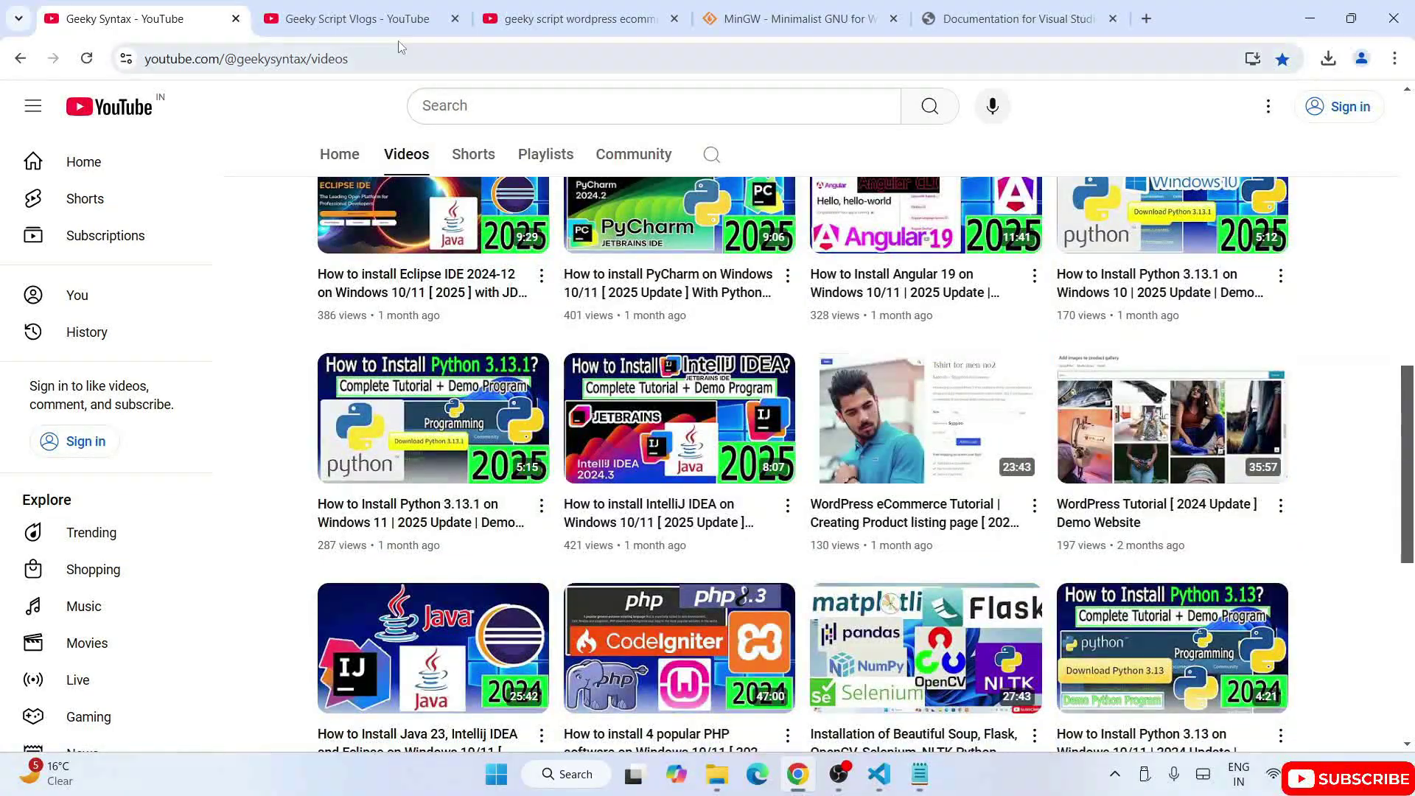
{"action": "left_click", "coordinate": [376, 22]}
{"action": "left_click", "coordinate": [588, 23]}
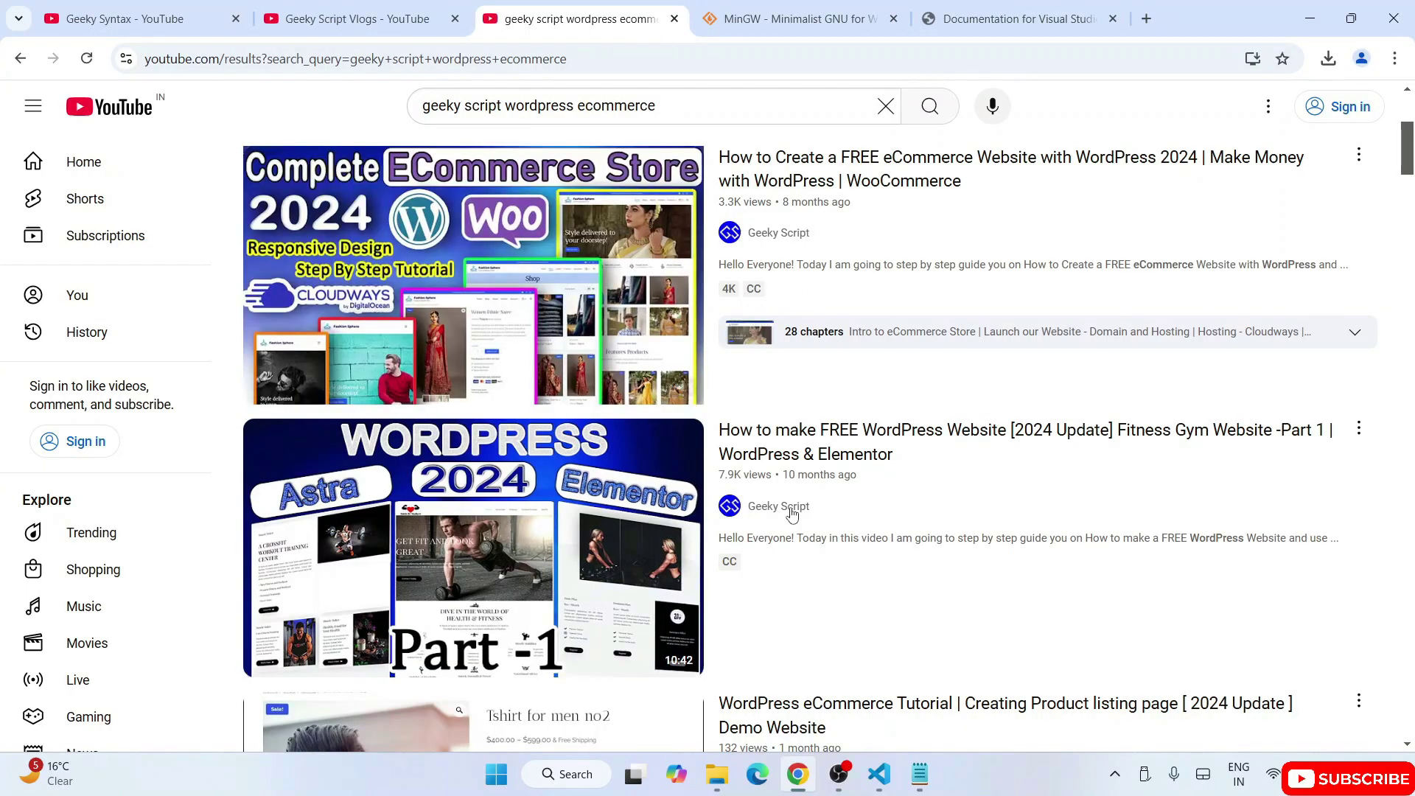
{"action": "scroll", "coordinate": [875, 340], "scroll_direction": "down", "scroll_amount": 1}
{"action": "scroll", "coordinate": [875, 341], "scroll_direction": "down", "scroll_amount": 2}
{"action": "scroll", "coordinate": [875, 342], "scroll_direction": "down", "scroll_amount": 2}
{"action": "scroll", "coordinate": [875, 340], "scroll_direction": "down", "scroll_amount": 2}
{"action": "scroll", "coordinate": [876, 343], "scroll_direction": "down", "scroll_amount": 2}
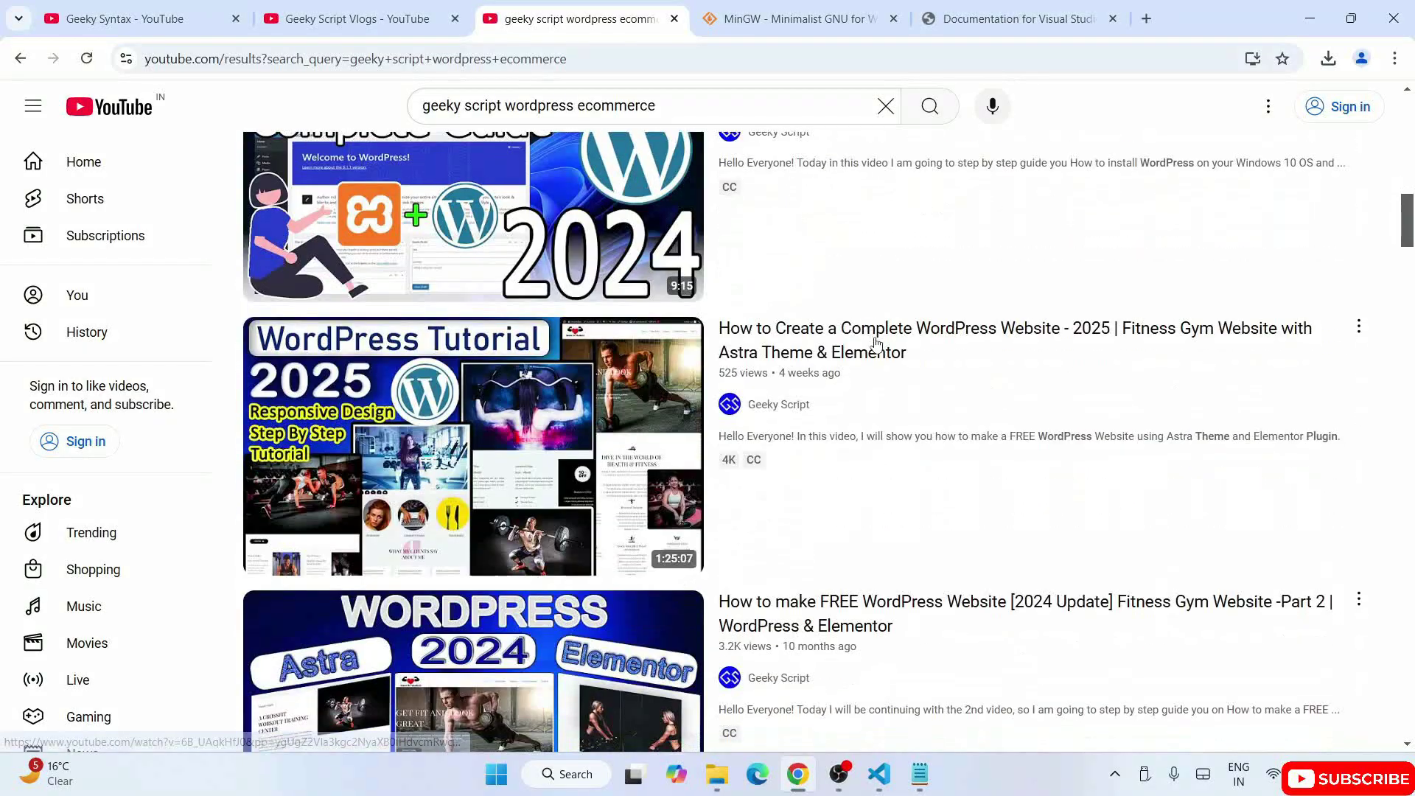